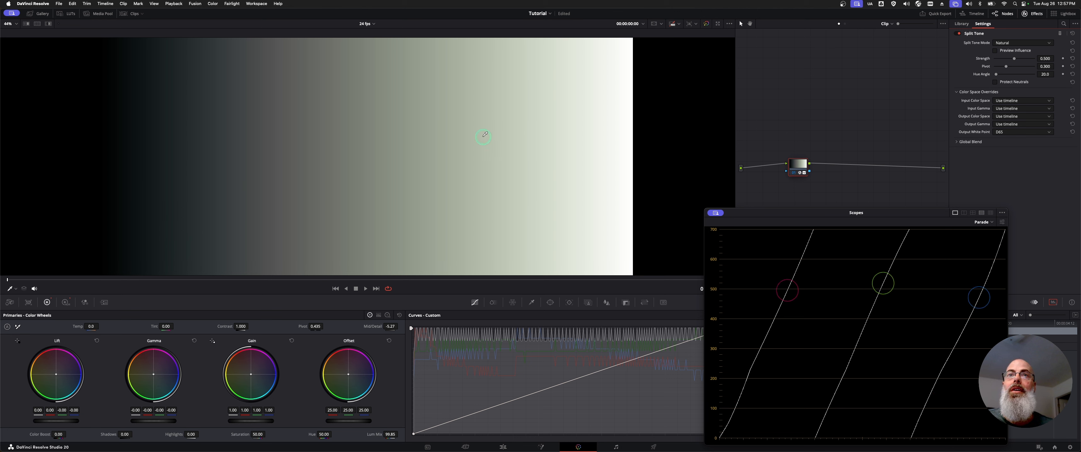
# Compare the grayscale ramp with the Split Tone effect and its node bypassed and enabled.
pyautogui.click(959, 33)
pyautogui.click(959, 33)
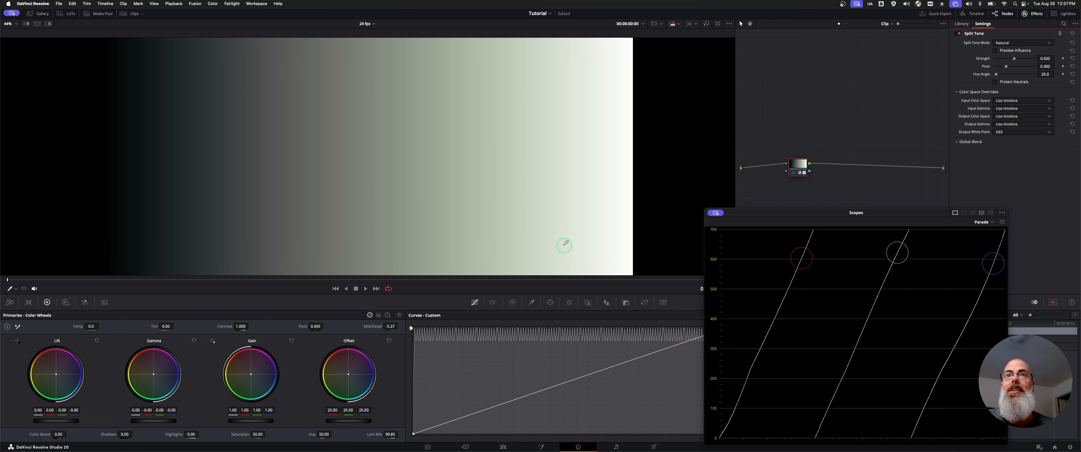
pyautogui.press('super+d')
pyautogui.press('super+d')
pyautogui.press('super+d')
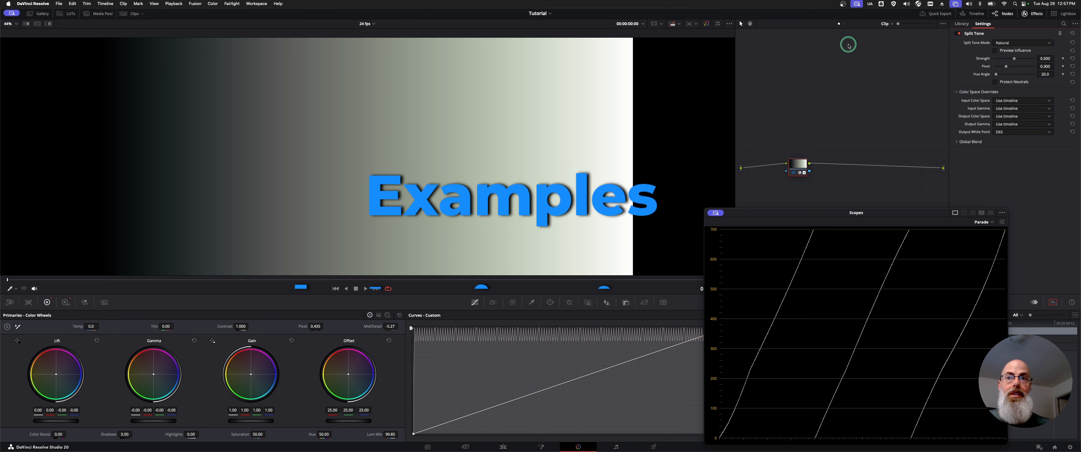
# Reset Split Tone's strength, pivot and hue angle to zero, then raise the strength to about 0.752.
pyautogui.moveTo(1013, 59); pyautogui.dragTo(987, 68)
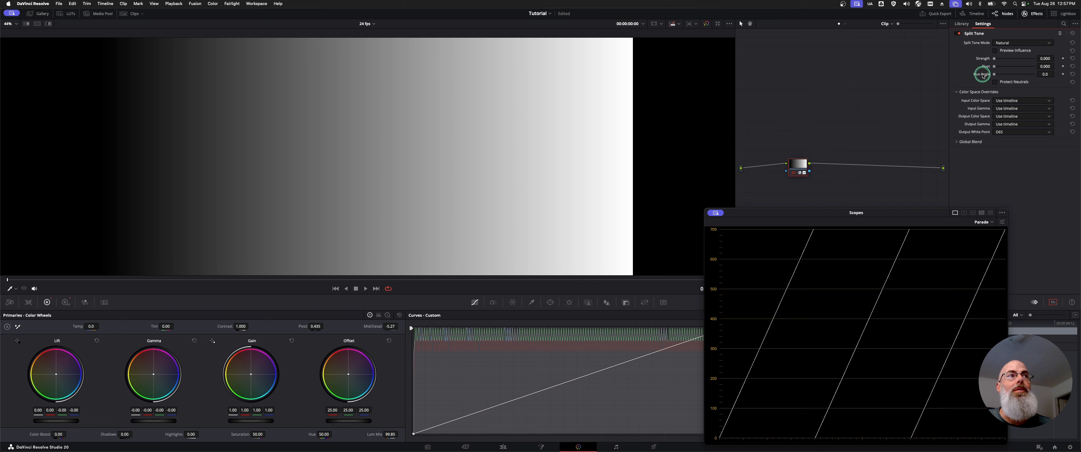
pyautogui.moveTo(995, 61); pyautogui.dragTo(1028, 59)
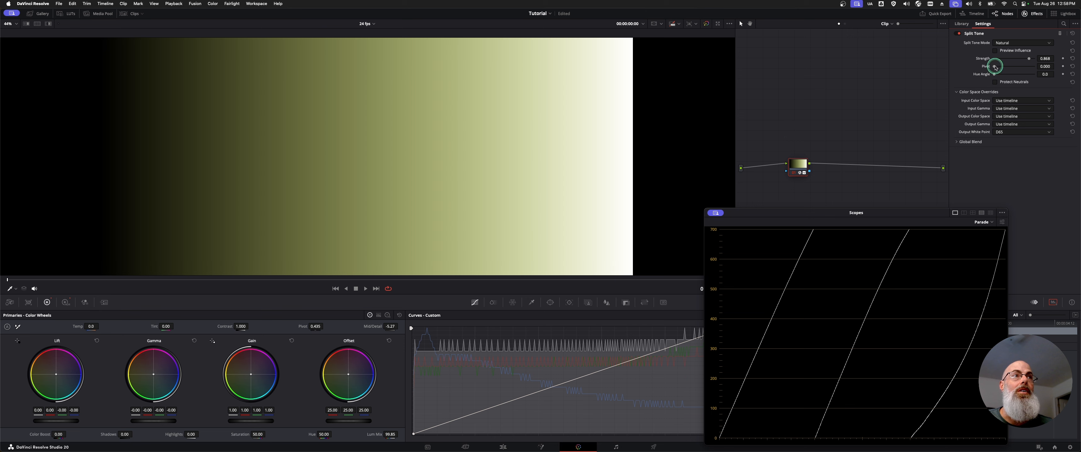
pyautogui.moveTo(1027, 60); pyautogui.dragTo(983, 74)
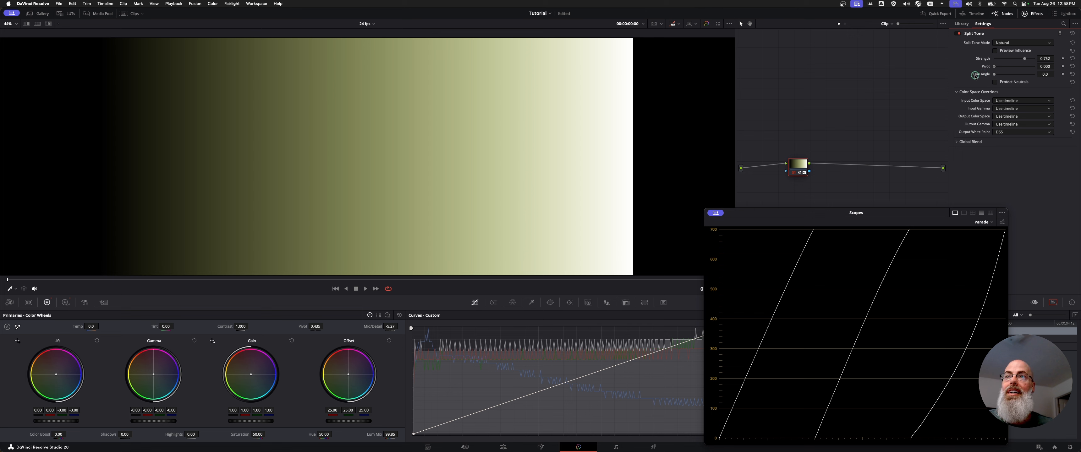
# Set Split Tone's pivot to about 0.767 and hue angle to about 78.1, with Protect Neutrals enabled.
pyautogui.moveTo(993, 75); pyautogui.dragTo(1023, 69)
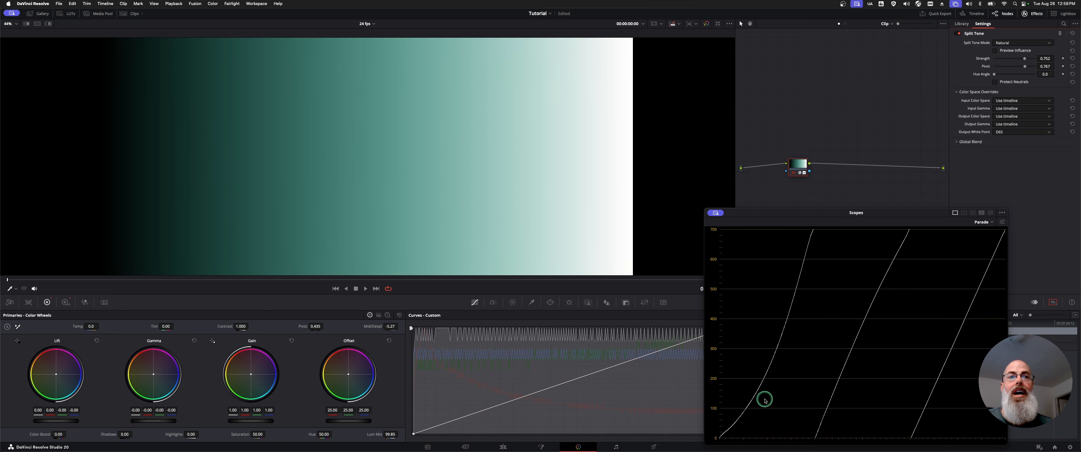
pyautogui.moveTo(997, 75); pyautogui.dragTo(1002, 92)
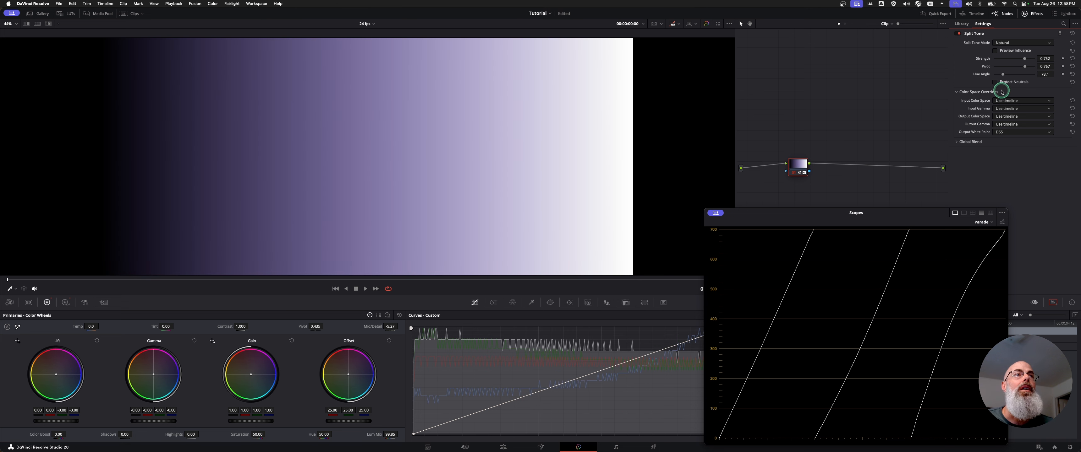
pyautogui.click(995, 82)
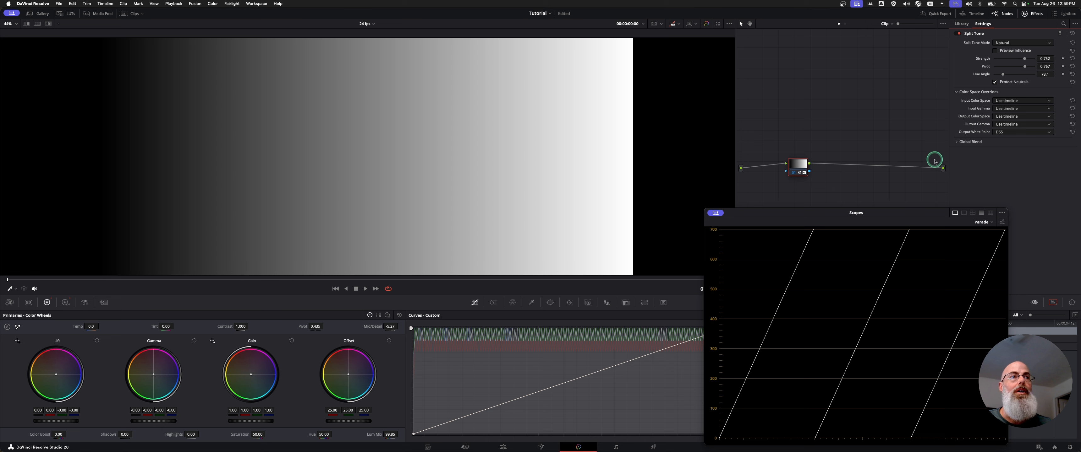
pyautogui.click(1018, 100)
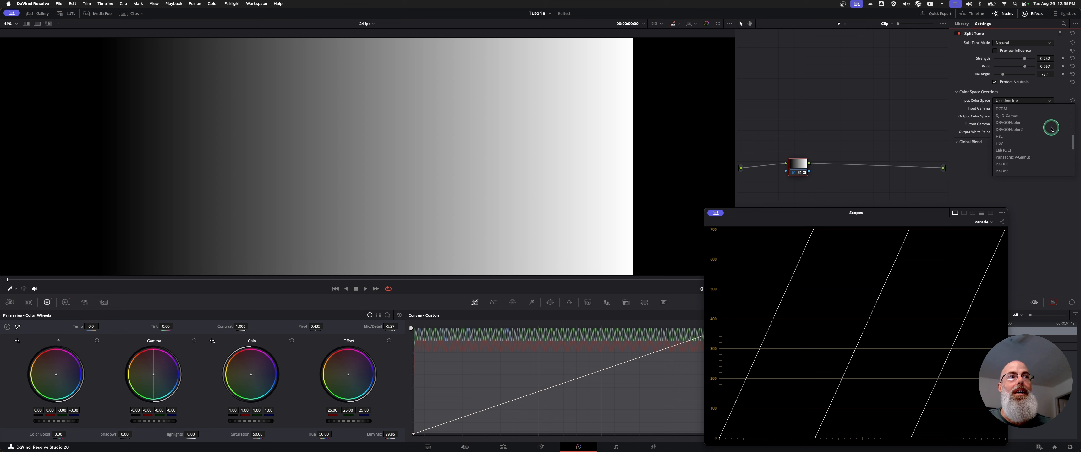
pyautogui.click(968, 164)
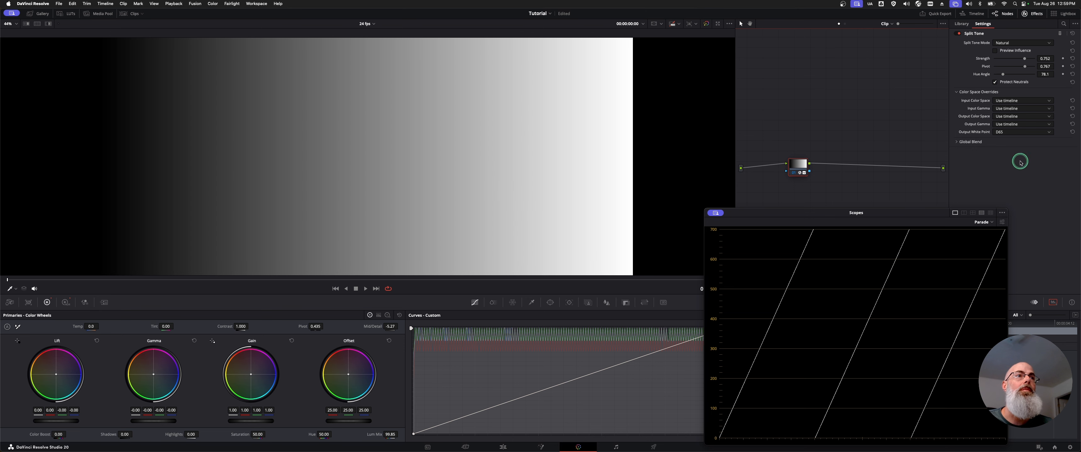
# Set the Split Tone mode to Strong and collapse the Color Space Overrides section.
pyautogui.click(1018, 43)
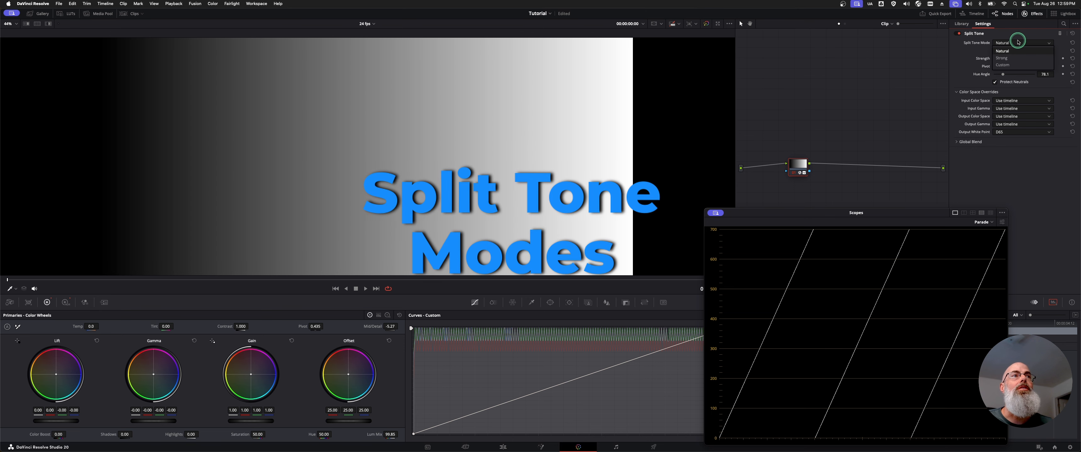
pyautogui.click(1015, 57)
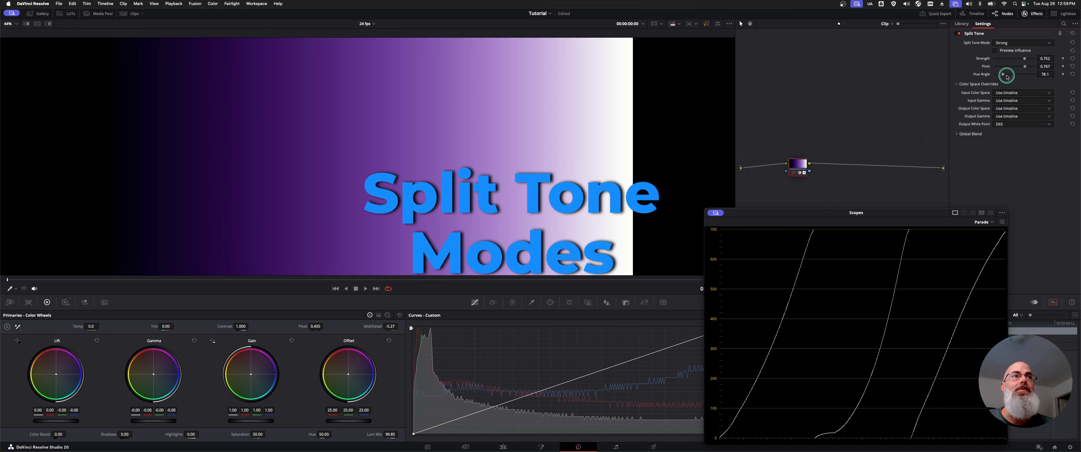
pyautogui.click(956, 86)
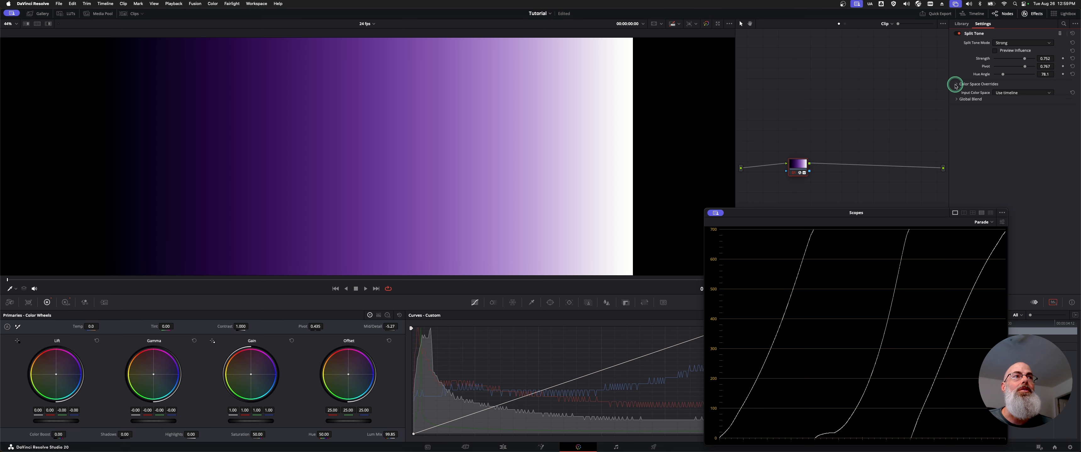
# Return the Split Tone mode to Natural, then set it to Custom.
pyautogui.click(1013, 44)
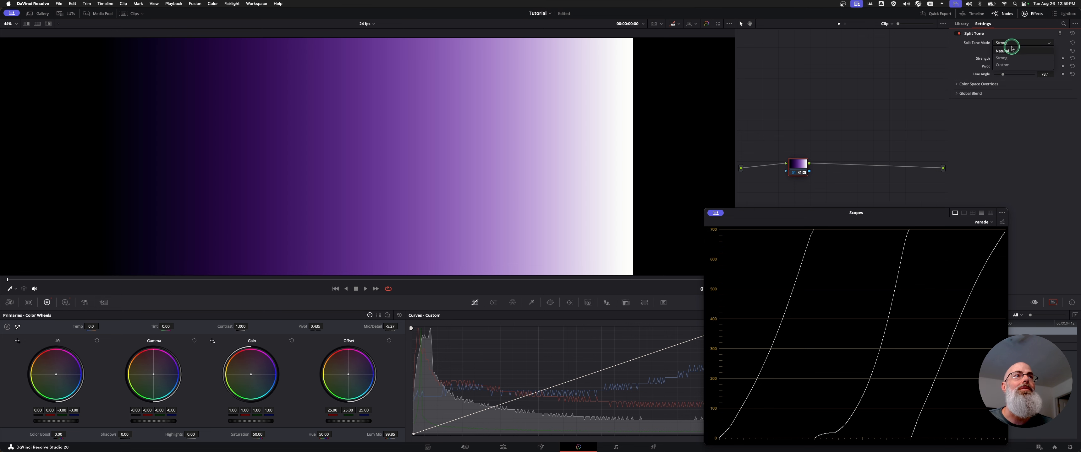
pyautogui.click(1011, 51)
pyautogui.click(1020, 43)
pyautogui.click(1020, 65)
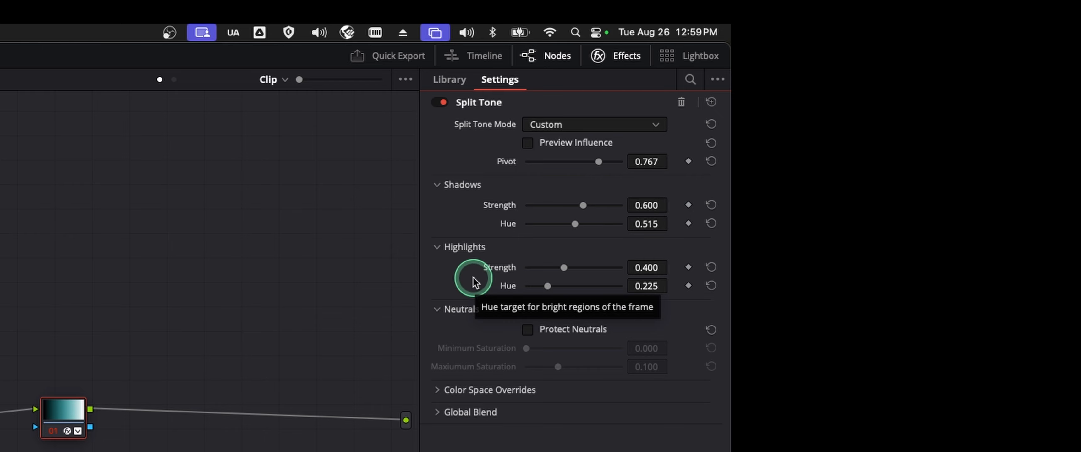
# Step through the example film stills full screen as far as the green-tinted shot of the man holding two cups.
pyautogui.click(275, 307)
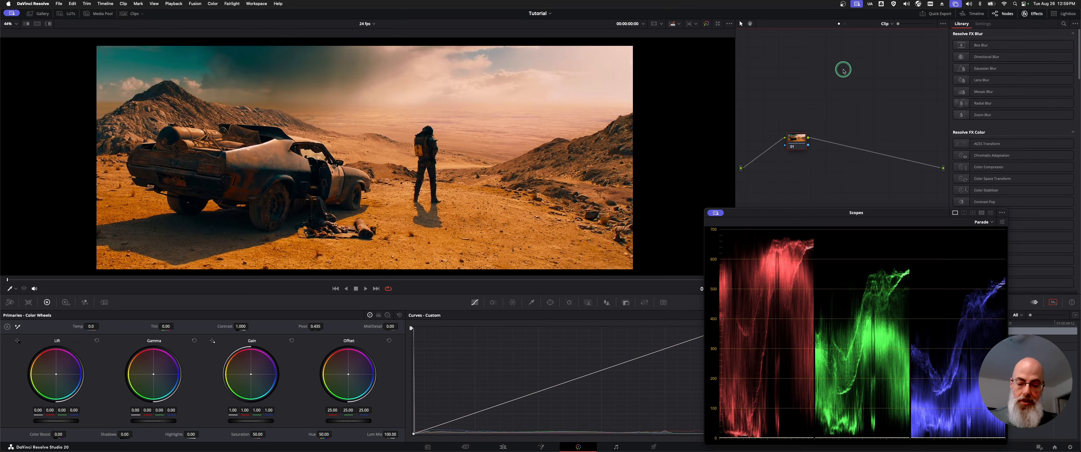
pyautogui.press('super+f')
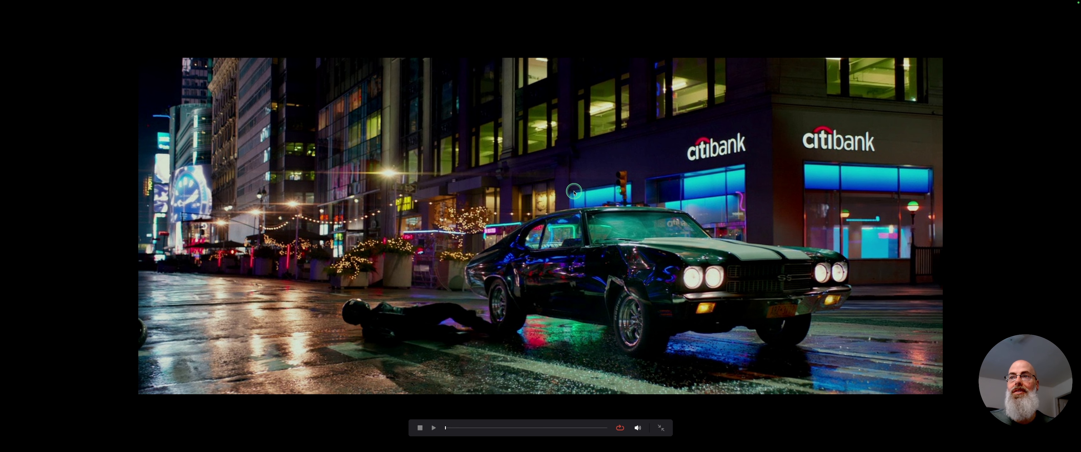
pyautogui.press('Down')
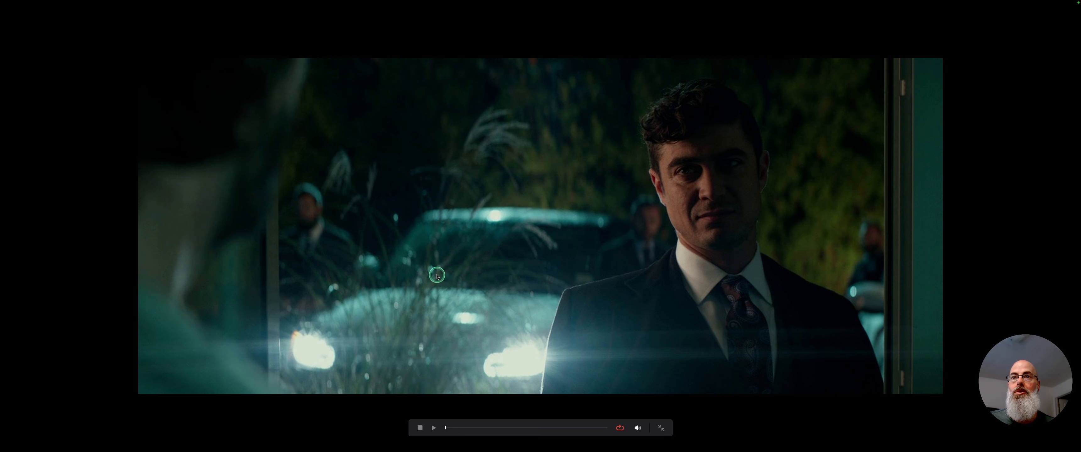
pyautogui.press('Down')
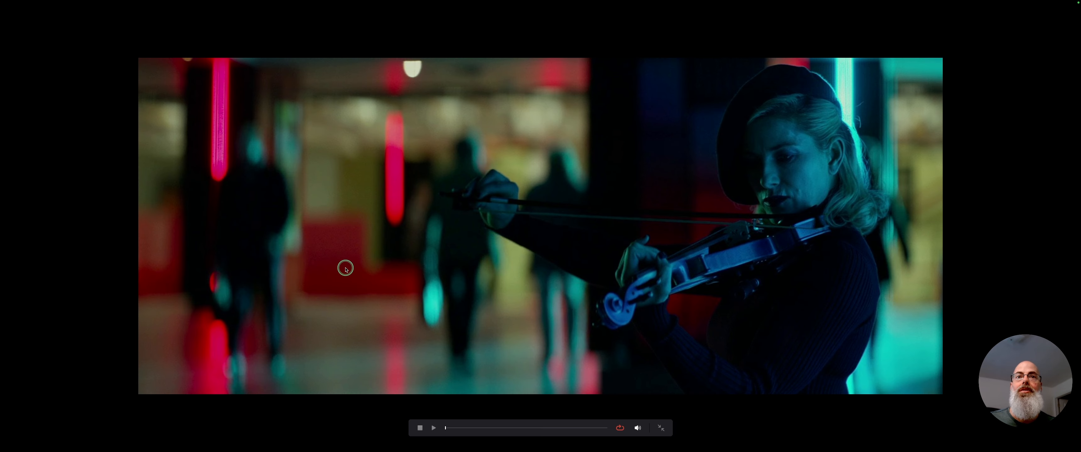
pyautogui.press('Down')
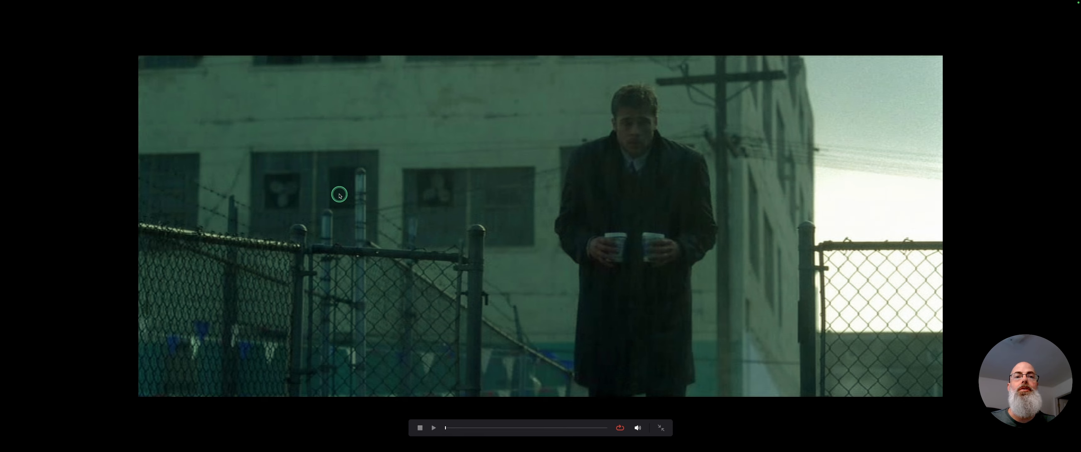
pyautogui.press('Escape')
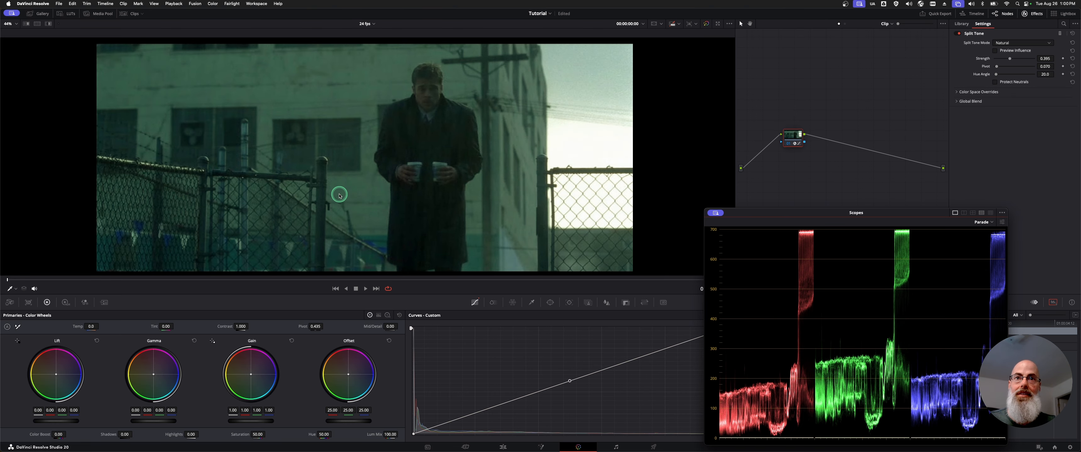
# Compare the two-cups still with its split tone node disabled and enabled, viewing the graded image full screen.
pyautogui.click(793, 135)
pyautogui.press('super+d')
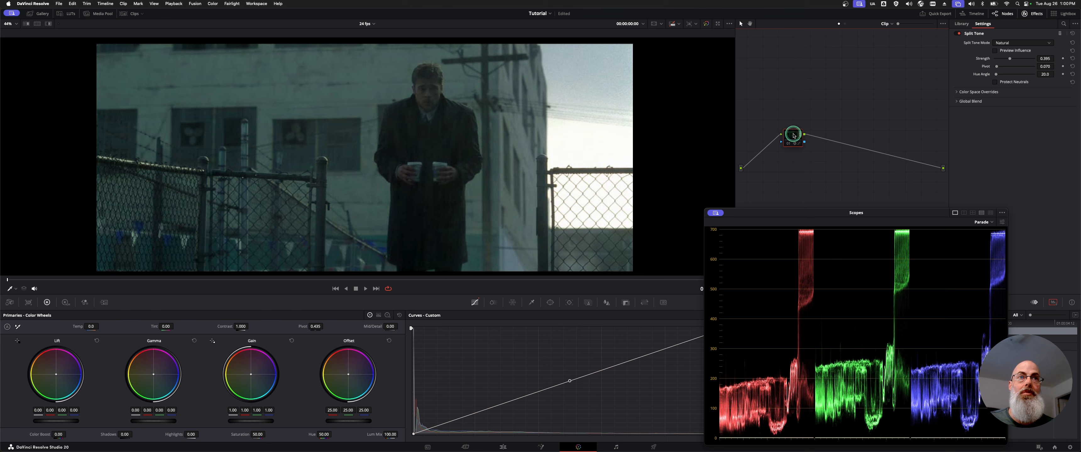
pyautogui.press('super+f')
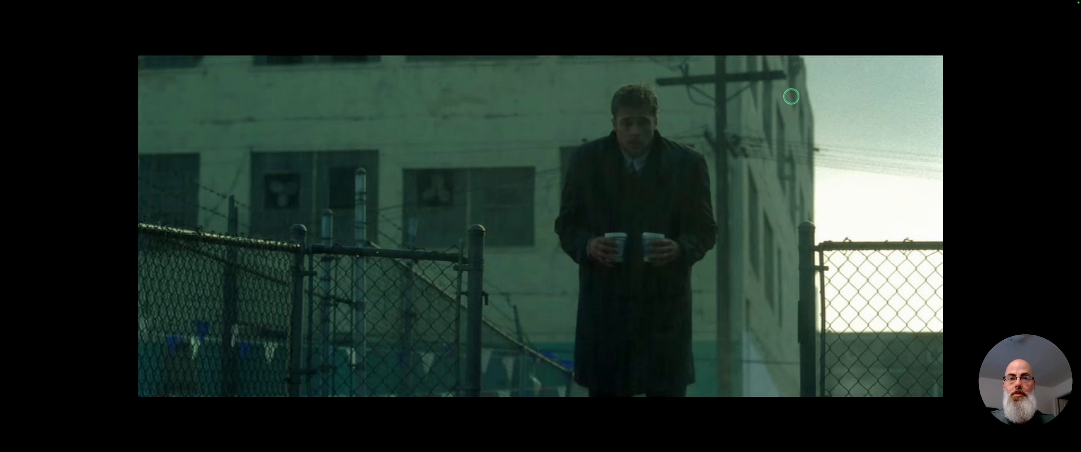
pyautogui.press('Escape')
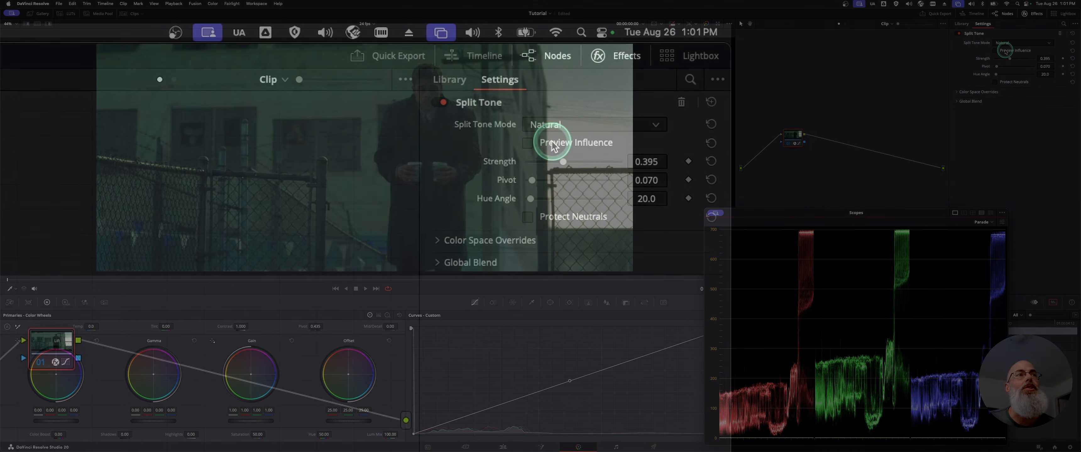
# Preview the split tone's influence on the still, turn the preview off, and compare the image with the node bypassed.
pyautogui.click(1003, 51)
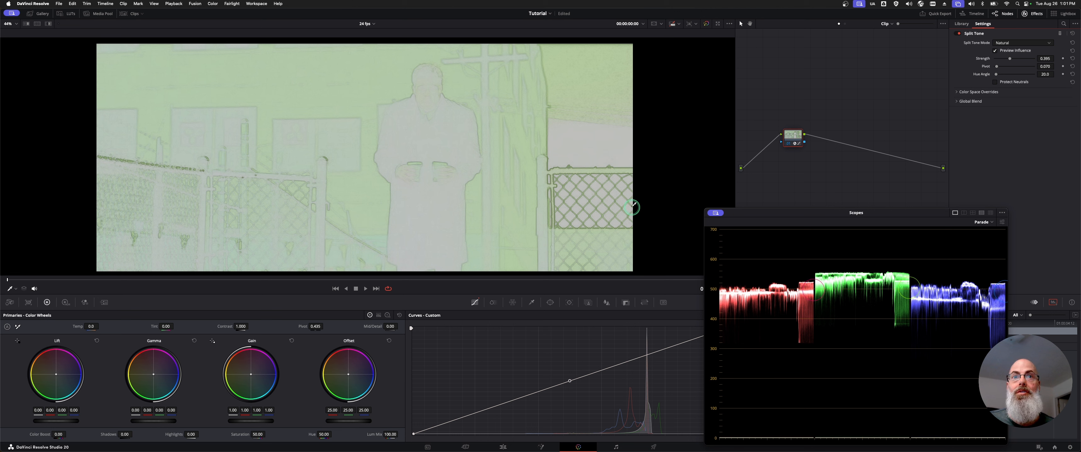
pyautogui.click(994, 51)
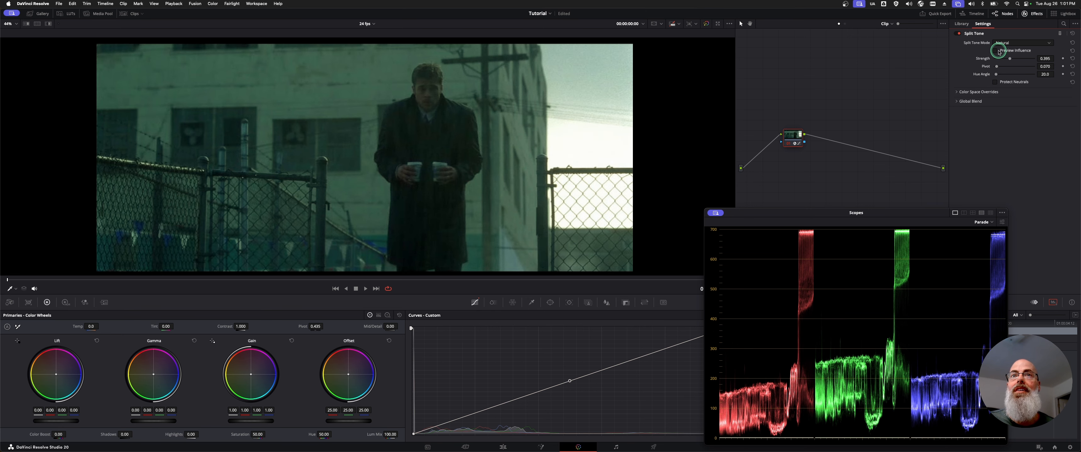
pyautogui.press('super+d')
pyautogui.press('super+d')
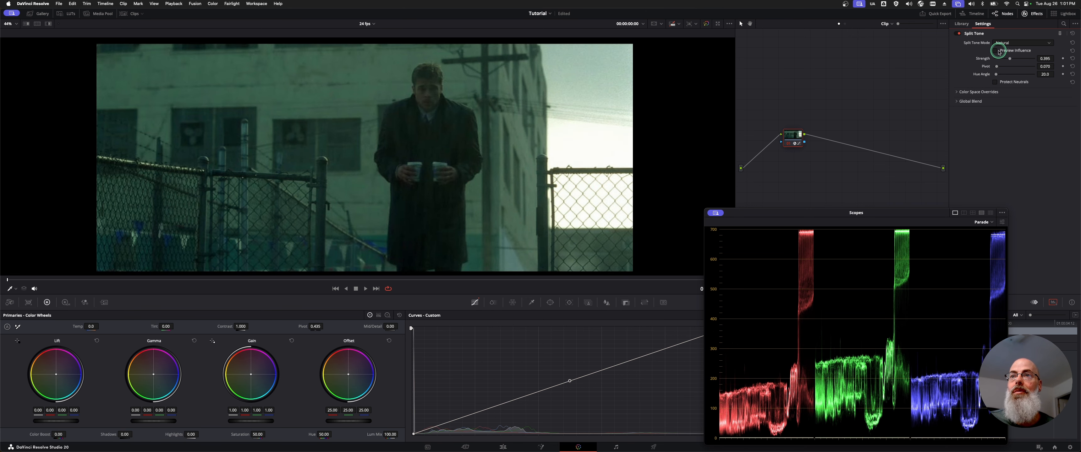
# Examine the influence preview with Protect Neutrals enabled, toggle the node to compare, and disable Protect Neutrals again.
pyautogui.click(999, 51)
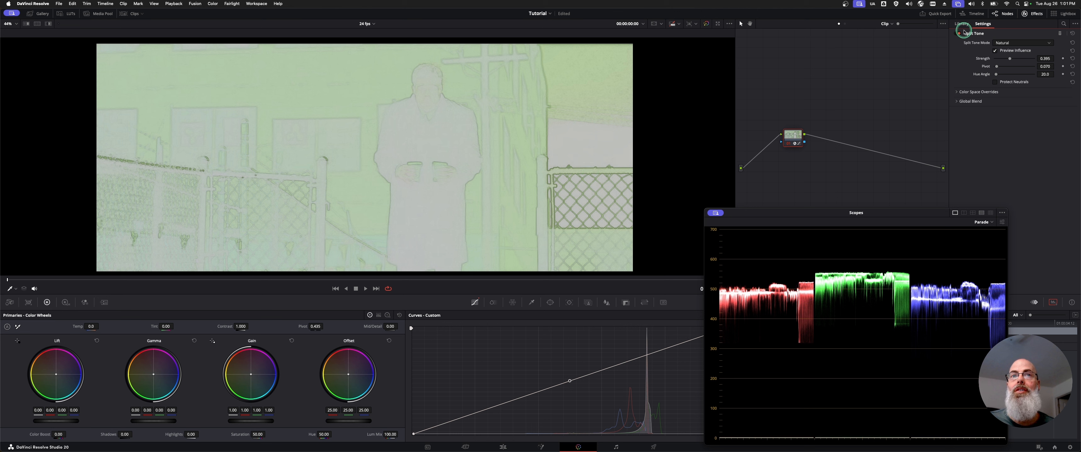
pyautogui.click(1011, 82)
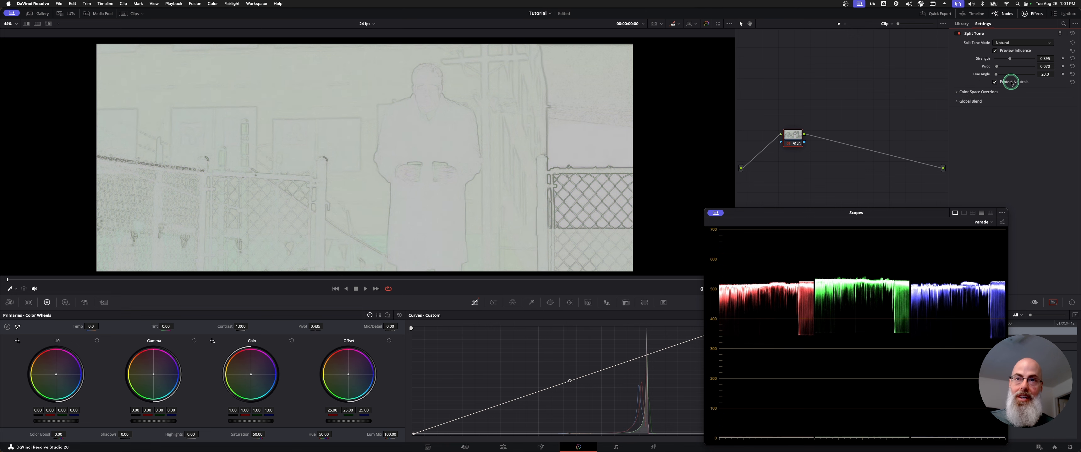
pyautogui.press('super+d')
pyautogui.press('super+d')
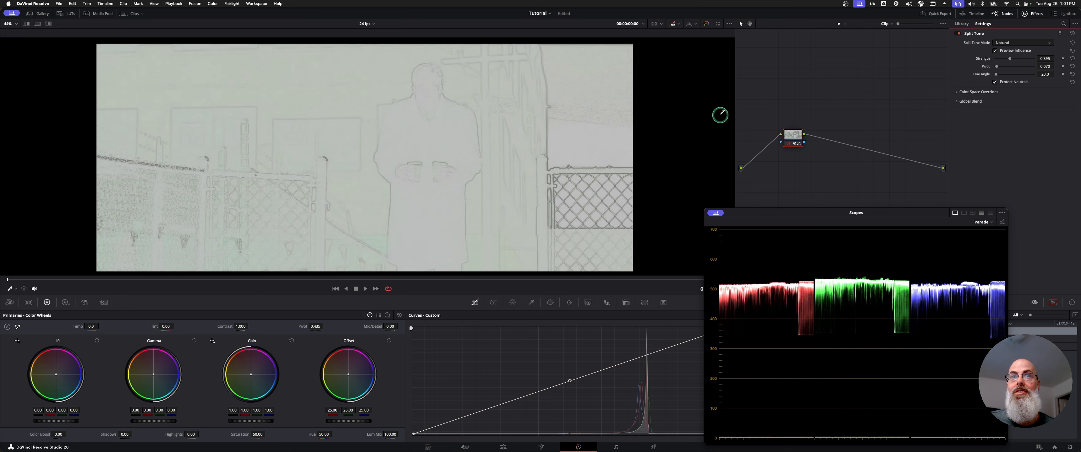
pyautogui.click(1018, 81)
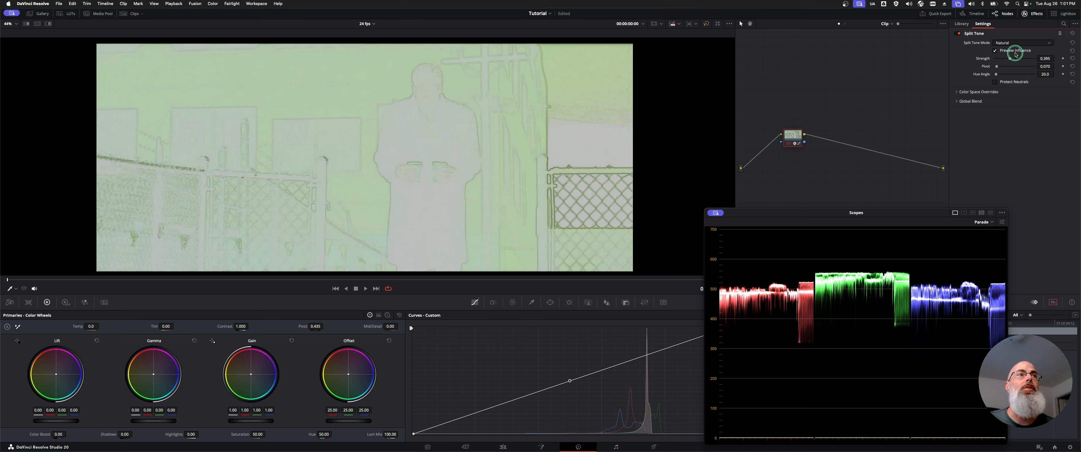
# Set Split Tone's strength to about 0.372 and pivot to about 0.465, then turn off Preview Influence.
pyautogui.moveTo(1011, 60)
pyautogui.mouseDown()
pyautogui.moveTo(1022, 62)
pyautogui.moveTo(1001, 69)
pyautogui.moveTo(1013, 71)
pyautogui.mouseUp()
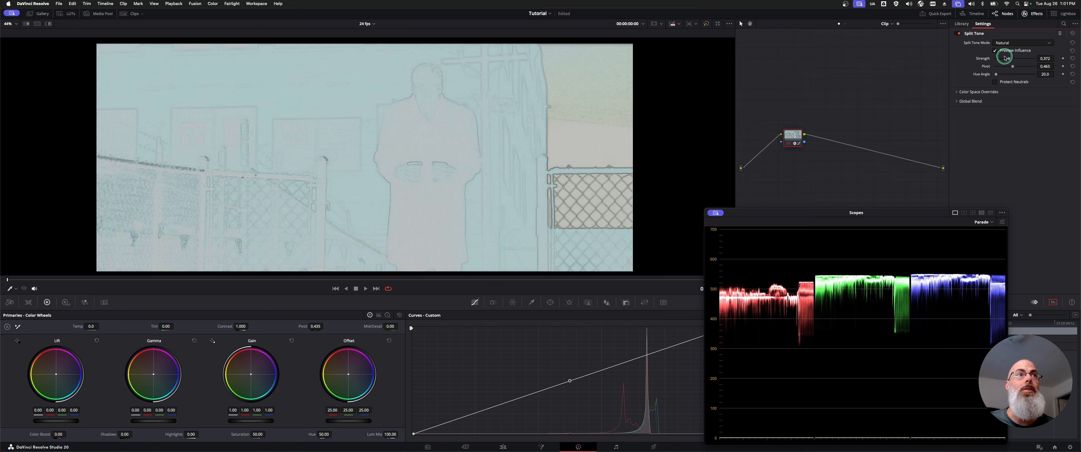
pyautogui.click(995, 51)
pyautogui.click(739, 124)
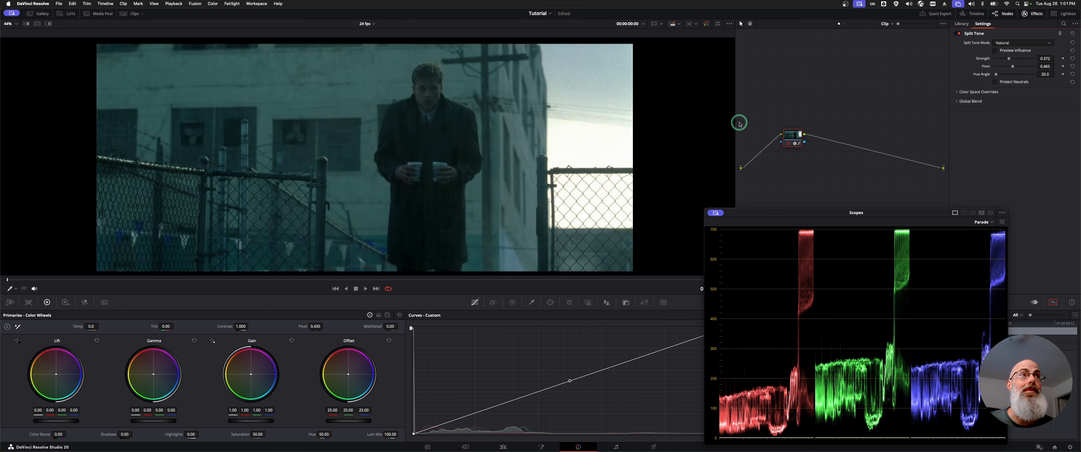
# Set Split Tone's hue angle to about 161.9 and turn on Preview Influence.
pyautogui.moveTo(999, 72); pyautogui.dragTo(1012, 75)
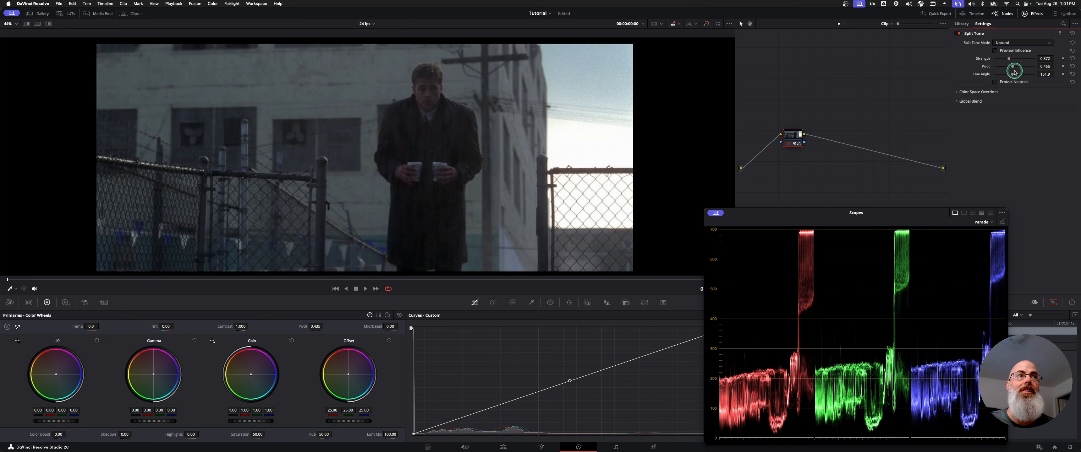
pyautogui.click(994, 51)
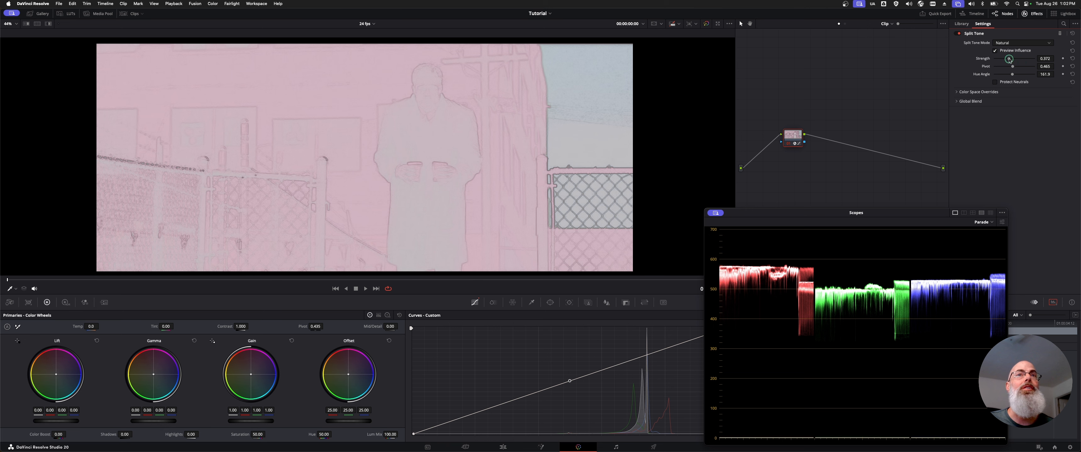
# Set strength to 0.302, pivot to 0.109 and hue angle to 184.2, then switch to Custom mode with shadow strength 0.176 and highlight strength 0.147.
pyautogui.moveTo(1009, 59); pyautogui.dragTo(1014, 82)
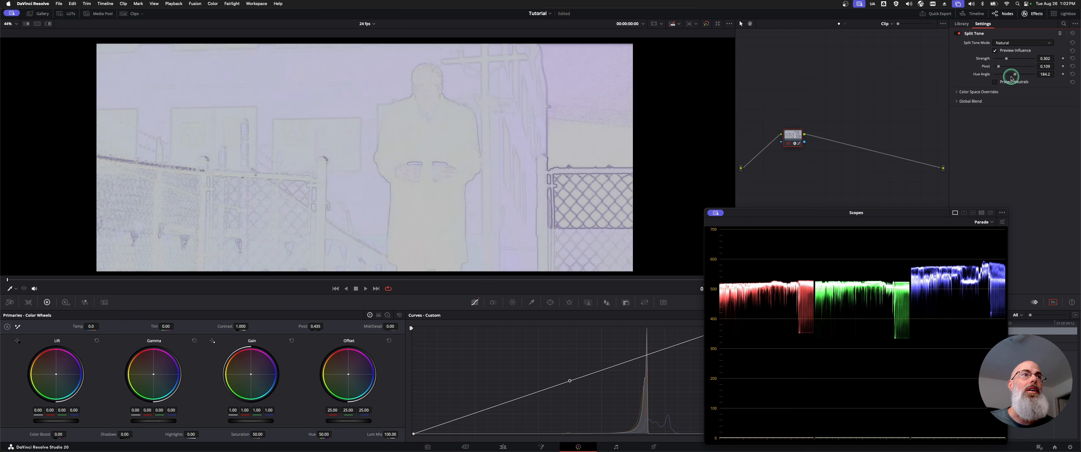
pyautogui.click(1008, 40)
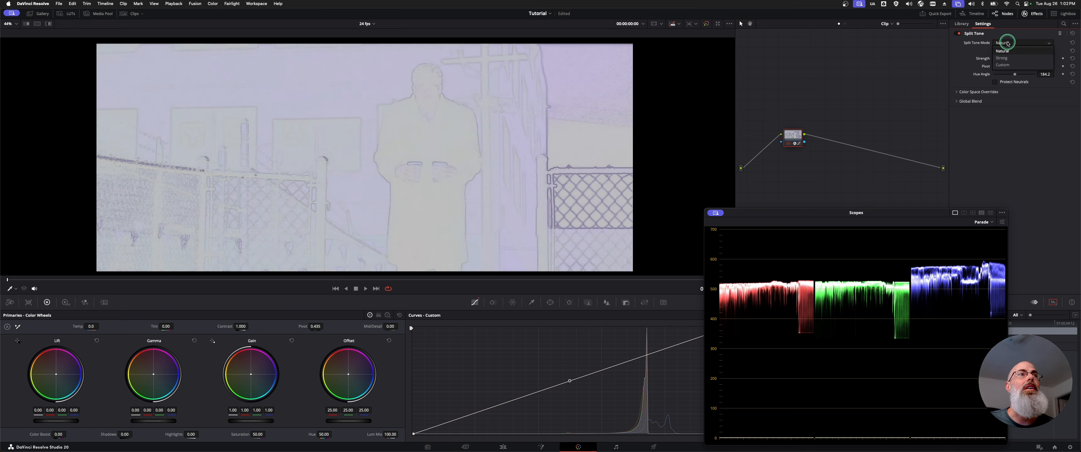
pyautogui.click(1012, 65)
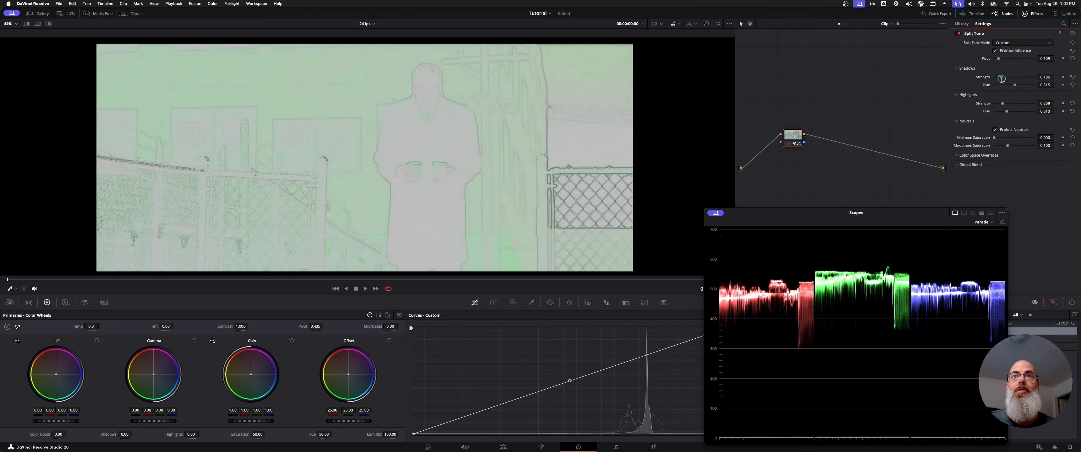
pyautogui.moveTo(1039, 73); pyautogui.dragTo(999, 104)
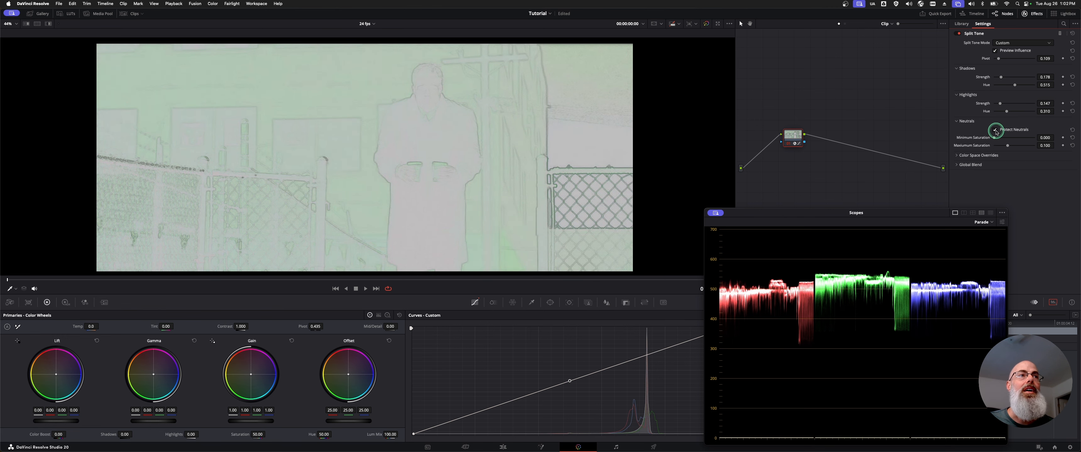
# Disable Protect Neutrals in Custom mode, turn off Preview Influence, and toggle the node to compare the still.
pyautogui.click(1012, 131)
pyautogui.click(996, 131)
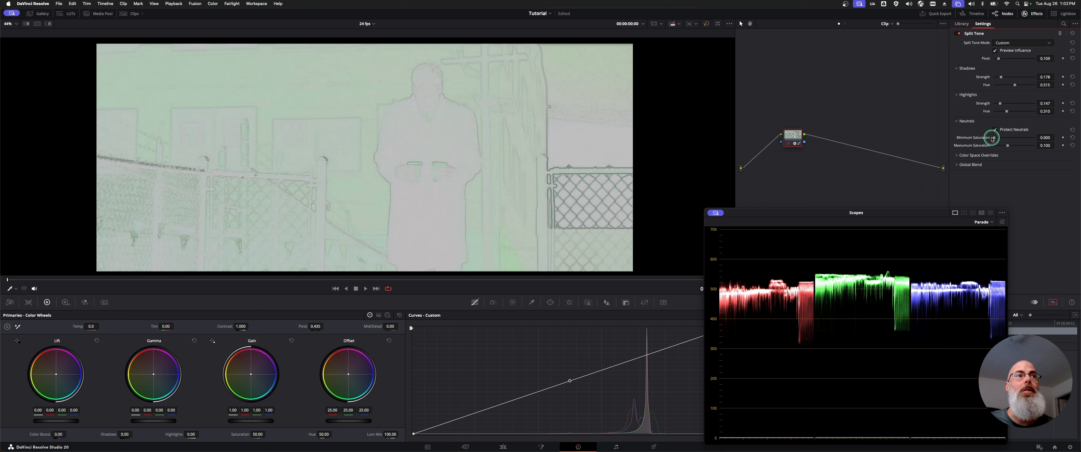
pyautogui.moveTo(996, 140); pyautogui.dragTo(988, 141)
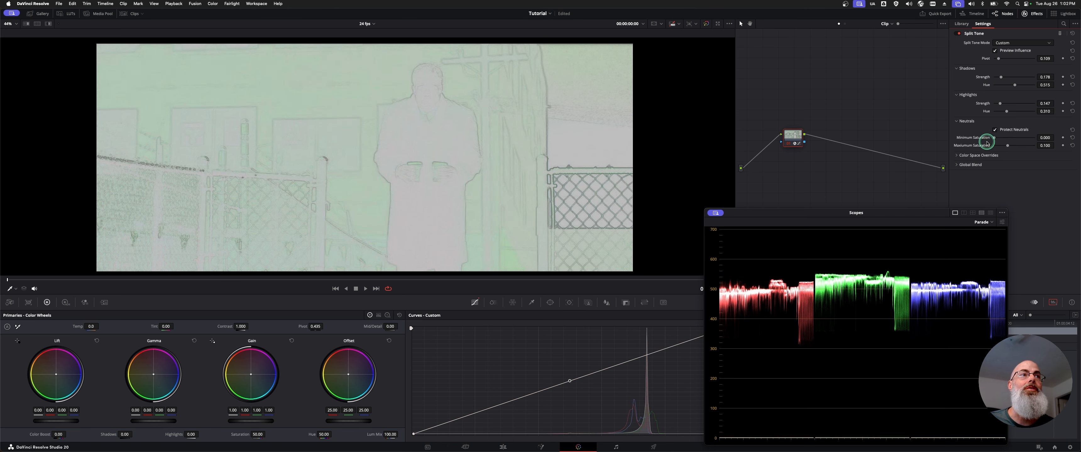
pyautogui.click(995, 130)
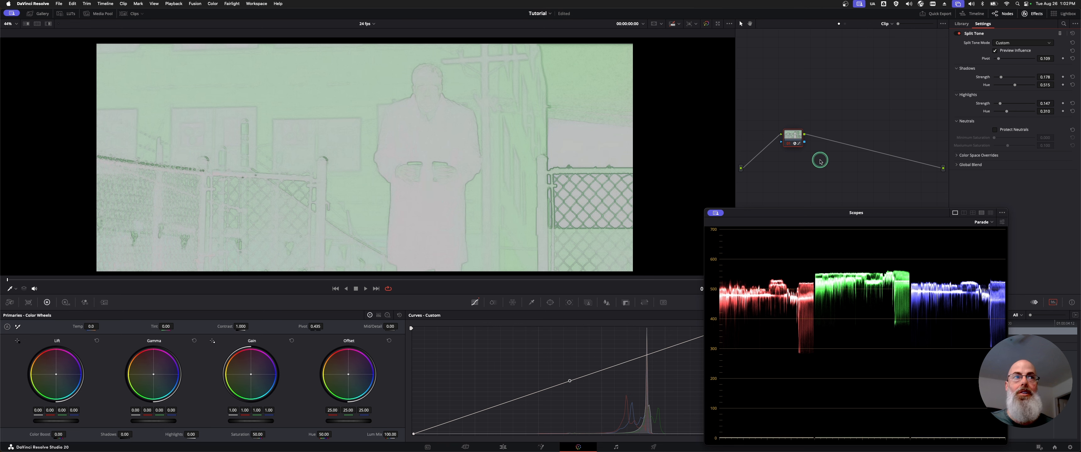
pyautogui.click(1020, 51)
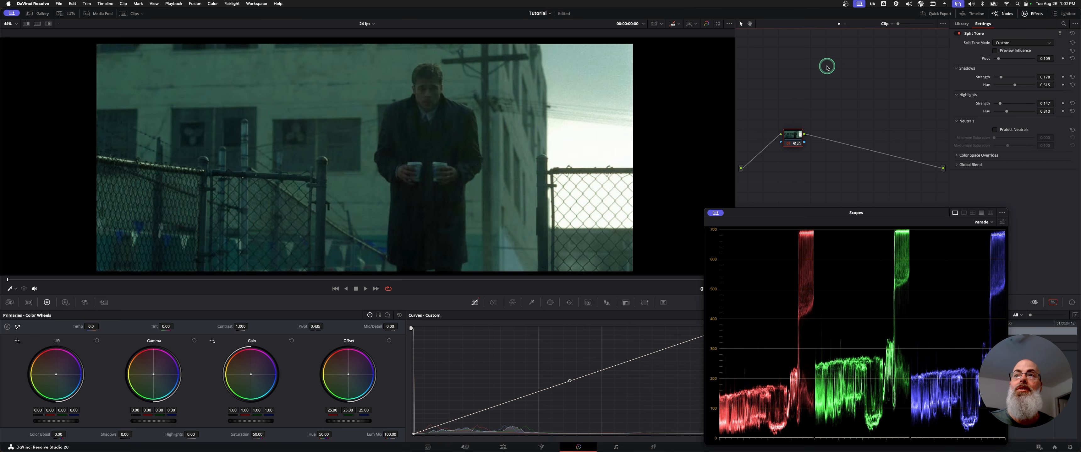
pyautogui.hotkey('ctrl', 'd')
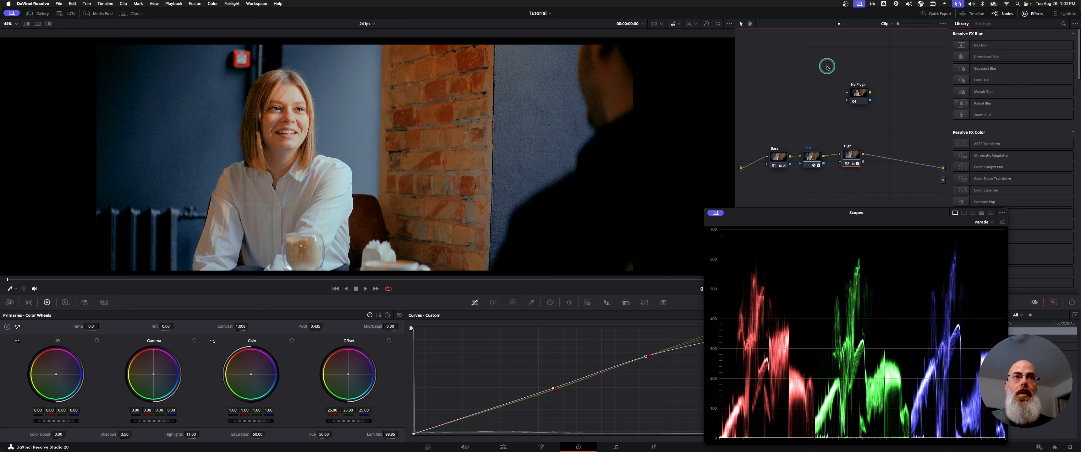
# Select the Base node on the café clip and compare the full-screen image with the node off and on.
pyautogui.moveTo(857, 97); pyautogui.dragTo(856, 93)
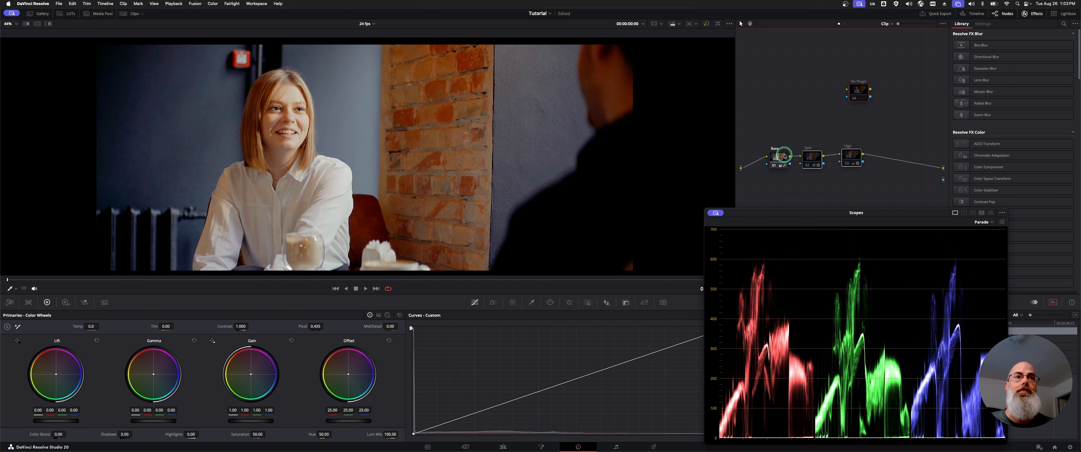
pyautogui.click(779, 157)
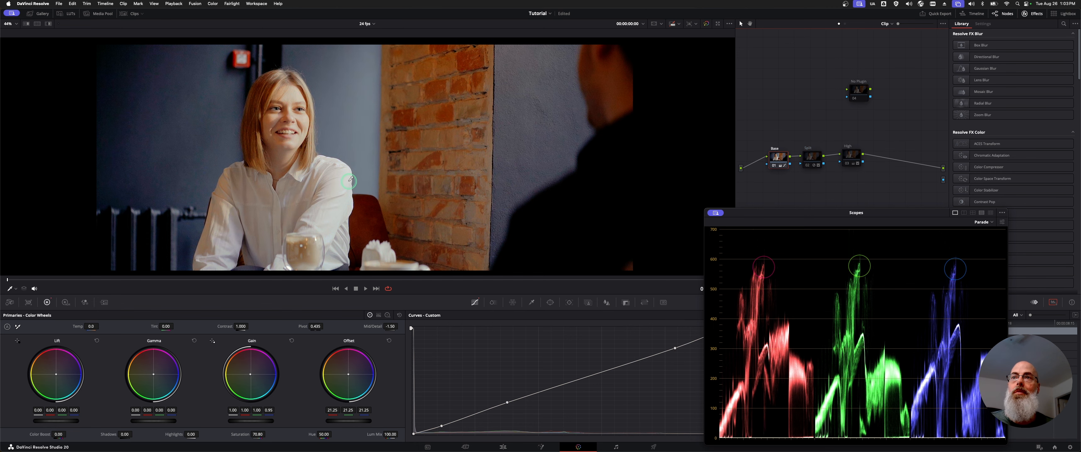
pyautogui.press('super+d')
pyautogui.press('super+f')
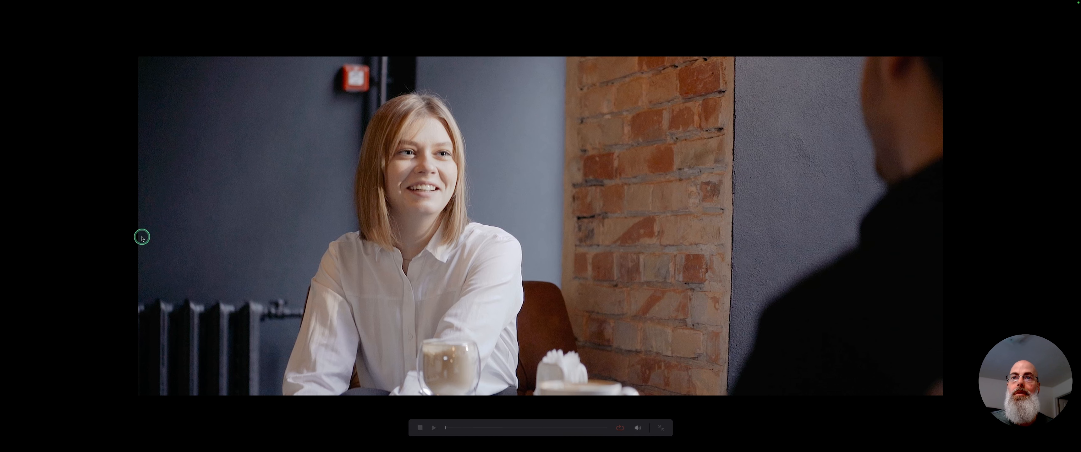
pyautogui.press('super+d')
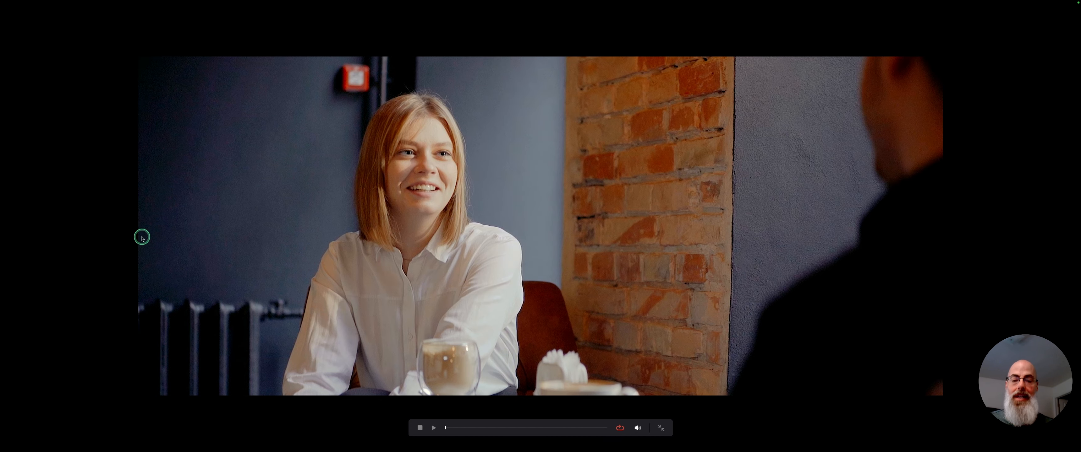
pyautogui.press('super+f')
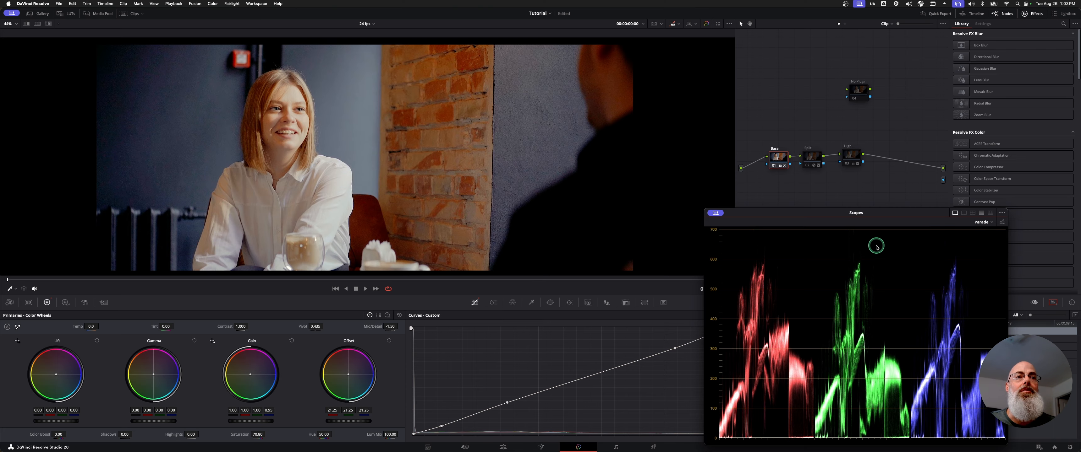
# Toggle the Base node repeatedly and examine how its grade changes the RGB parade.
pyautogui.press('super+d')
pyautogui.press('super+d')
pyautogui.press('super+d')
pyautogui.press('super+d')
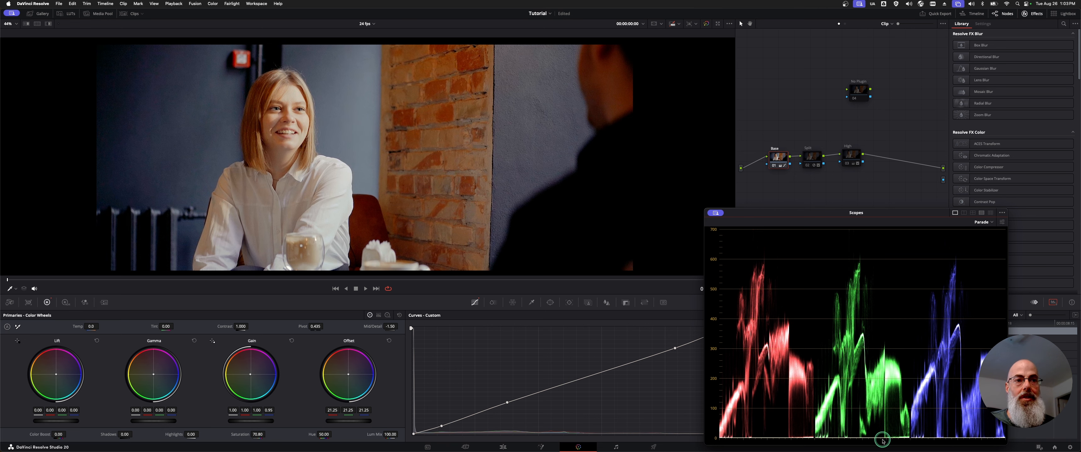
pyautogui.moveTo(895, 217); pyautogui.dragTo(877, 216)
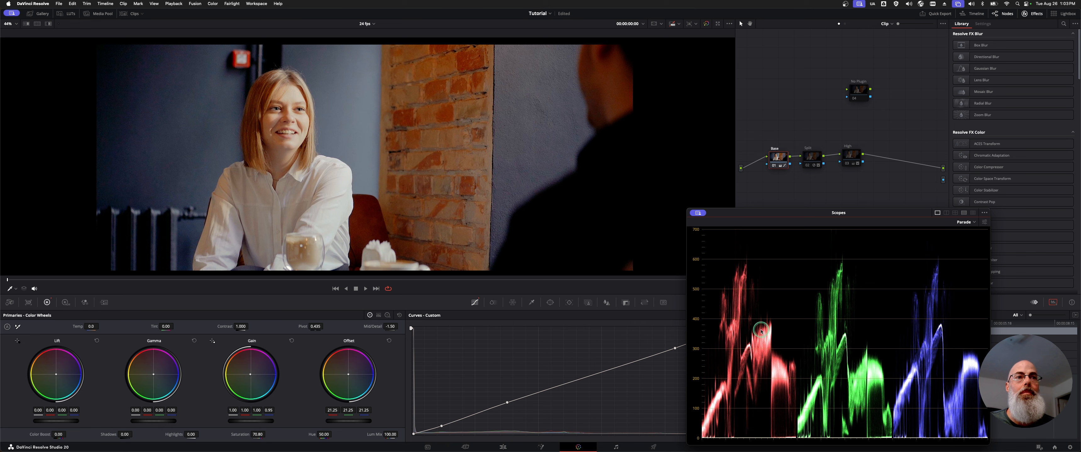
pyautogui.press('super+d')
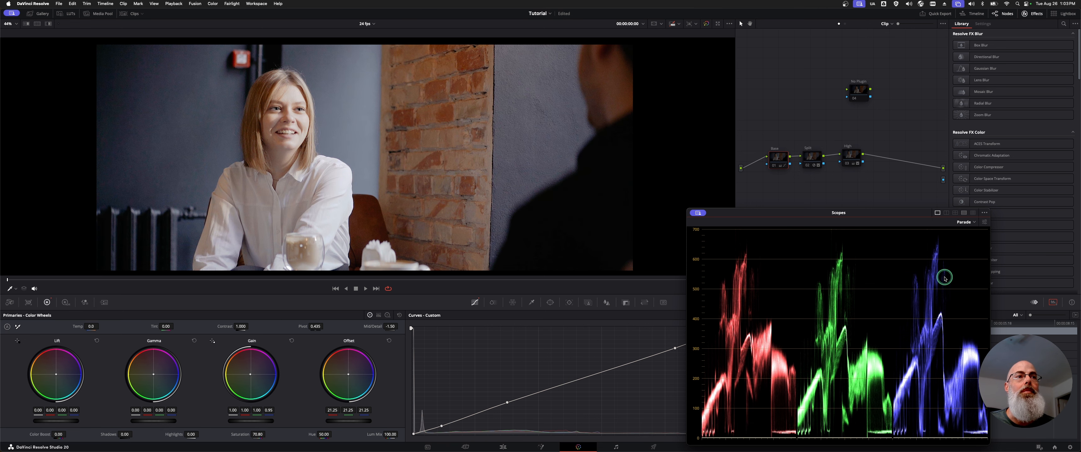
pyautogui.press('super+d')
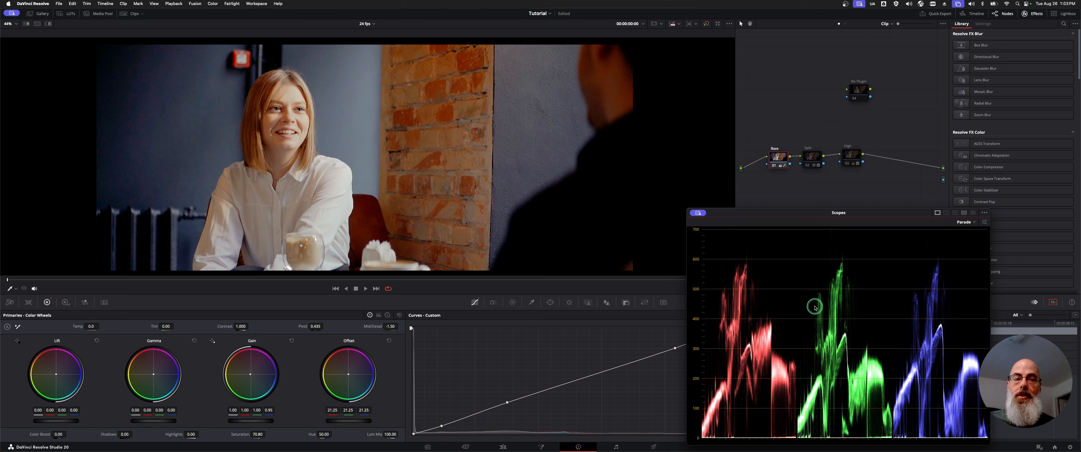
# Enable the Split node and examine its effect on the café shot in full screen.
pyautogui.moveTo(777, 164); pyautogui.dragTo(773, 162)
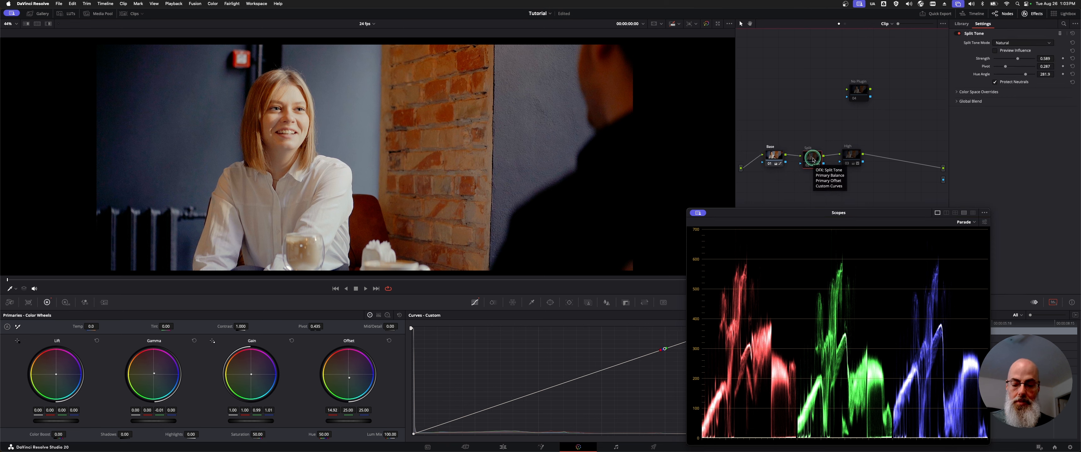
pyautogui.click(812, 160)
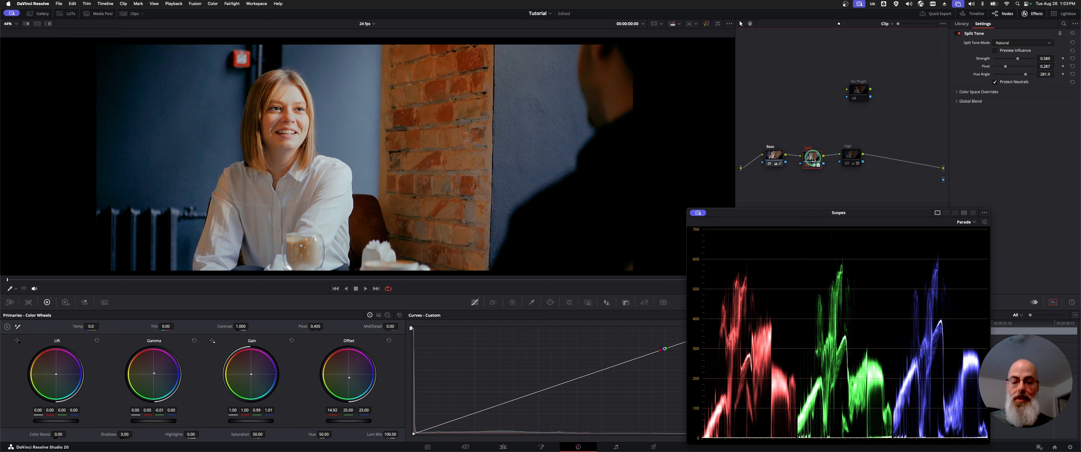
pyautogui.press('super+f')
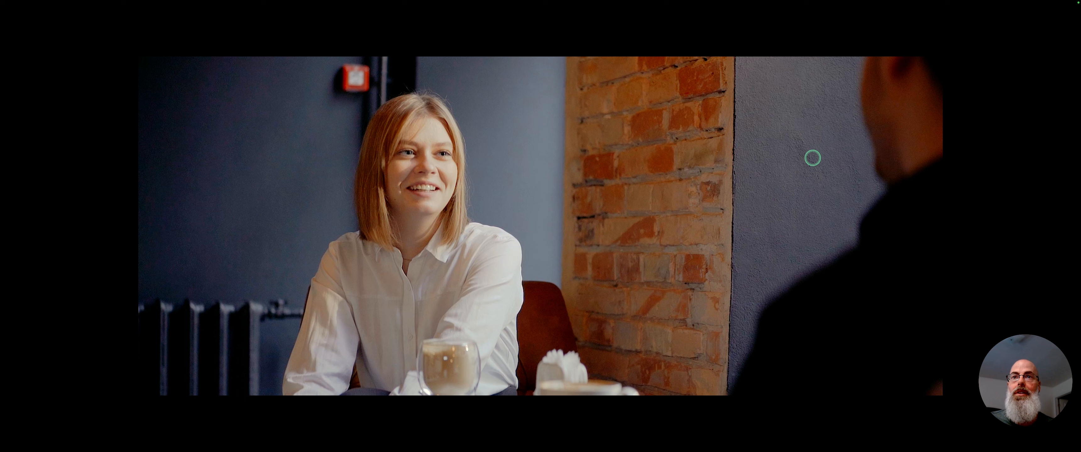
pyautogui.moveTo(612, 218)
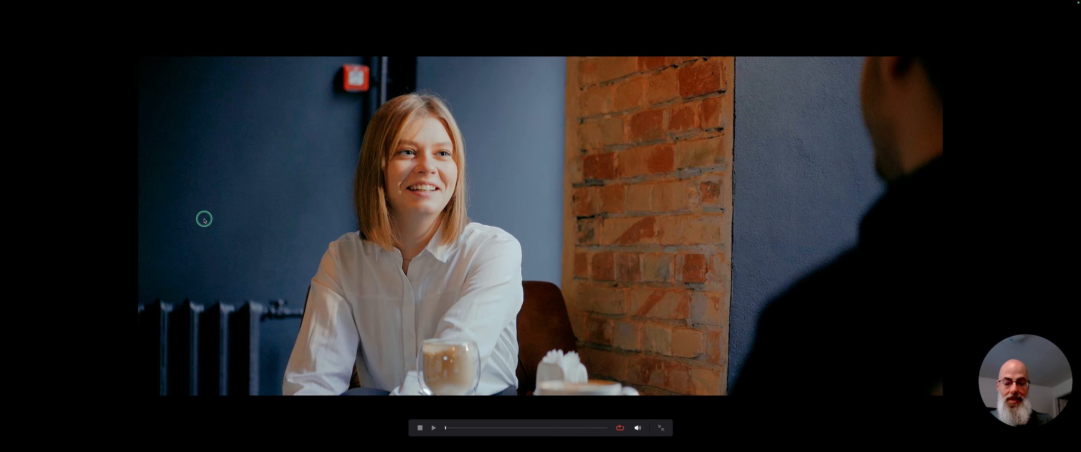
pyautogui.press('Escape')
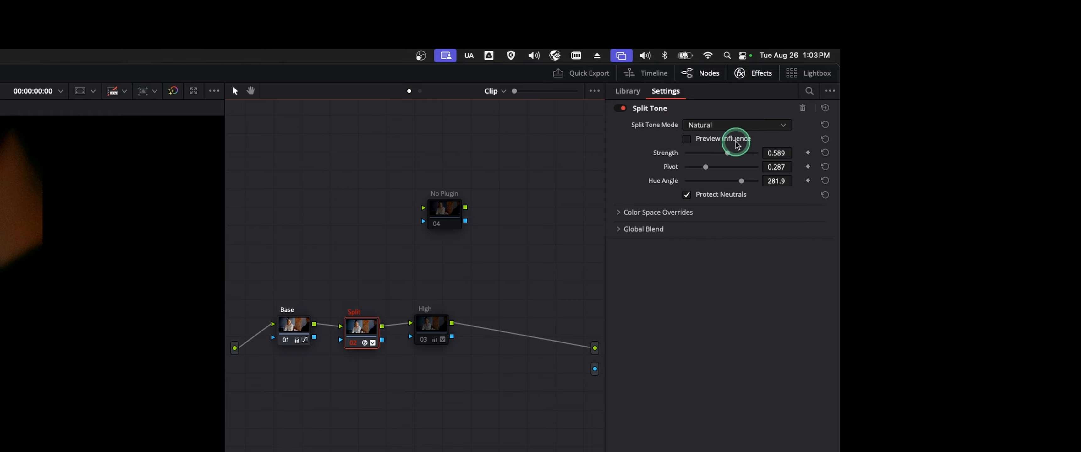
# Preview the split tone's influence on the café shot, compare with the Split node bypassed, and turn the preview off.
pyautogui.click(690, 140)
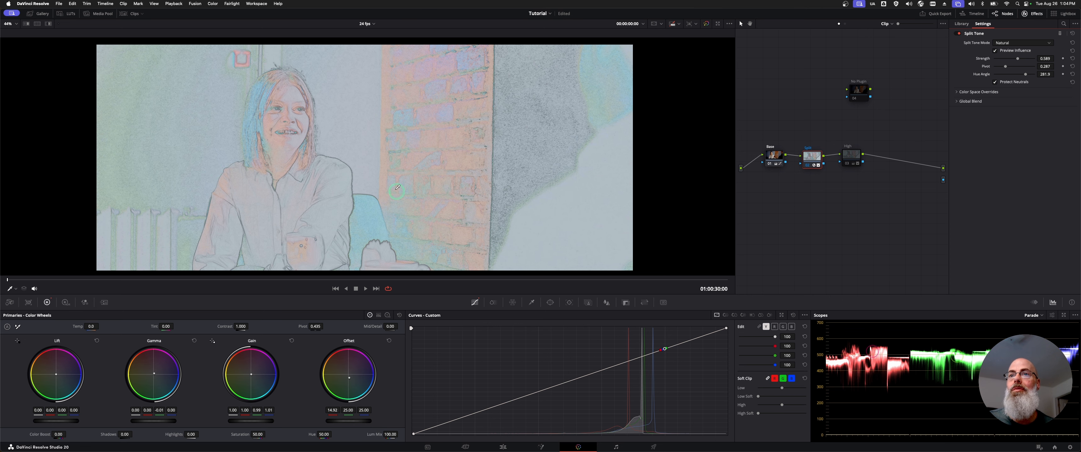
pyautogui.press('super+d')
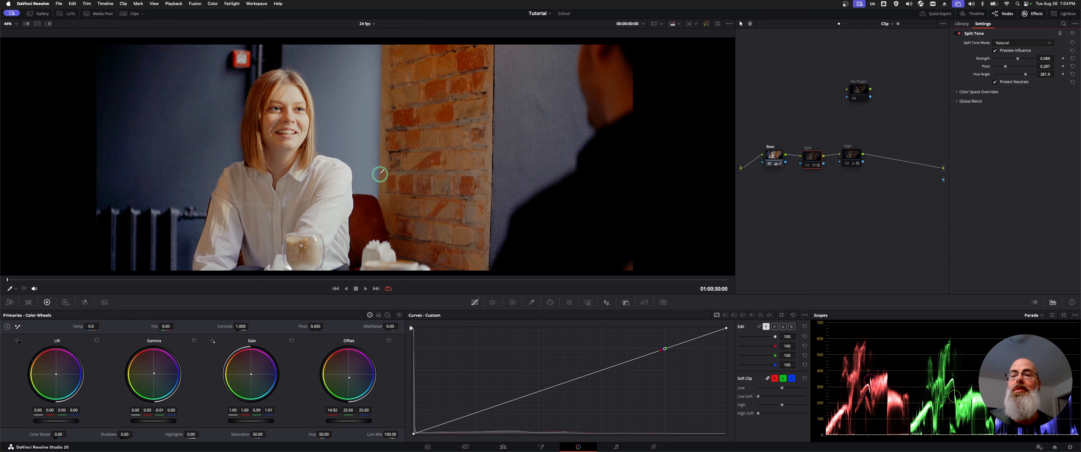
pyautogui.scroll(-2, 380, 174)
pyautogui.scroll(4, 381, 174)
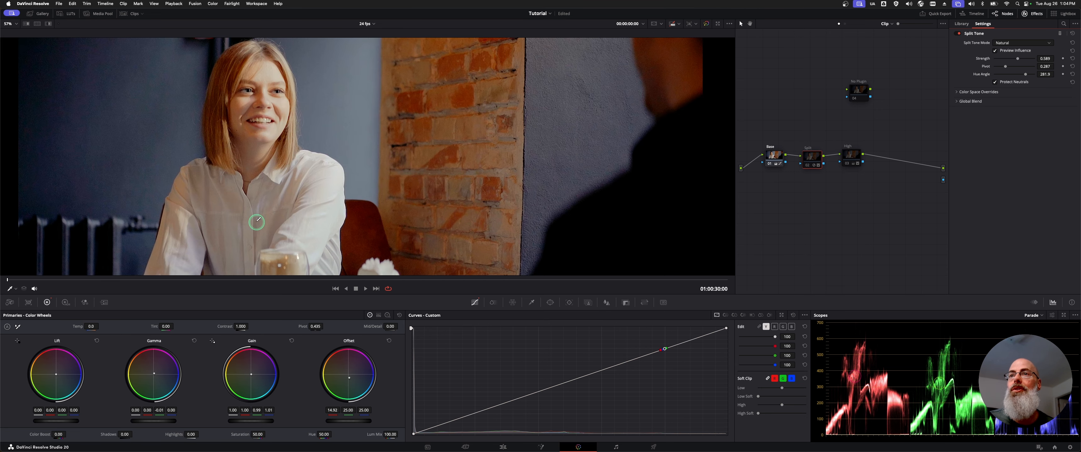
pyautogui.scroll(-2, 257, 222)
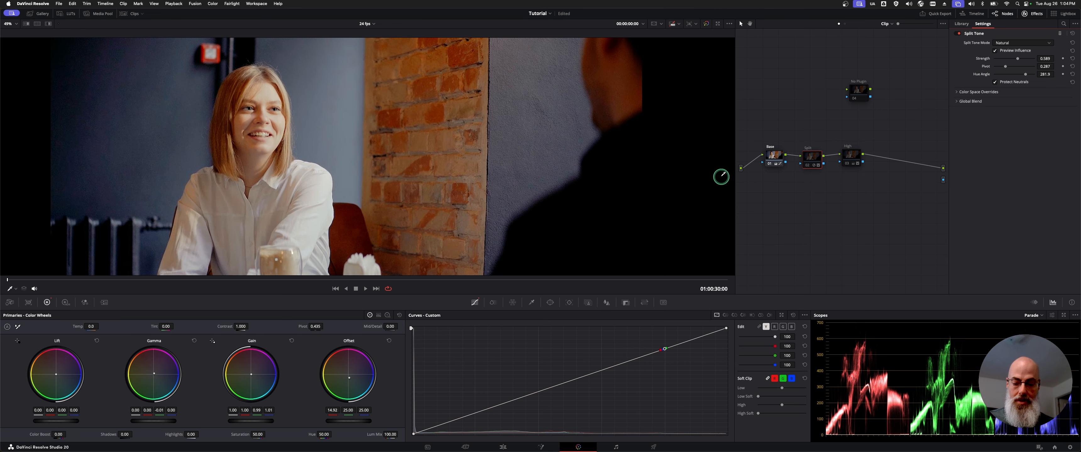
pyautogui.press('super+d')
pyautogui.click(994, 51)
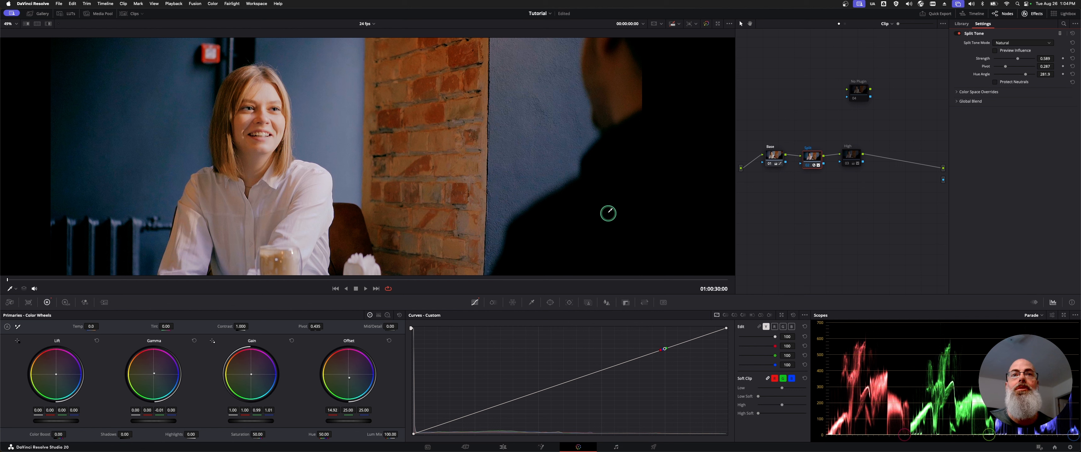
# Compare the influence preview with Protect Neutrals on and off, then turn off the preview and disable Protect Neutrals.
pyautogui.click(1005, 84)
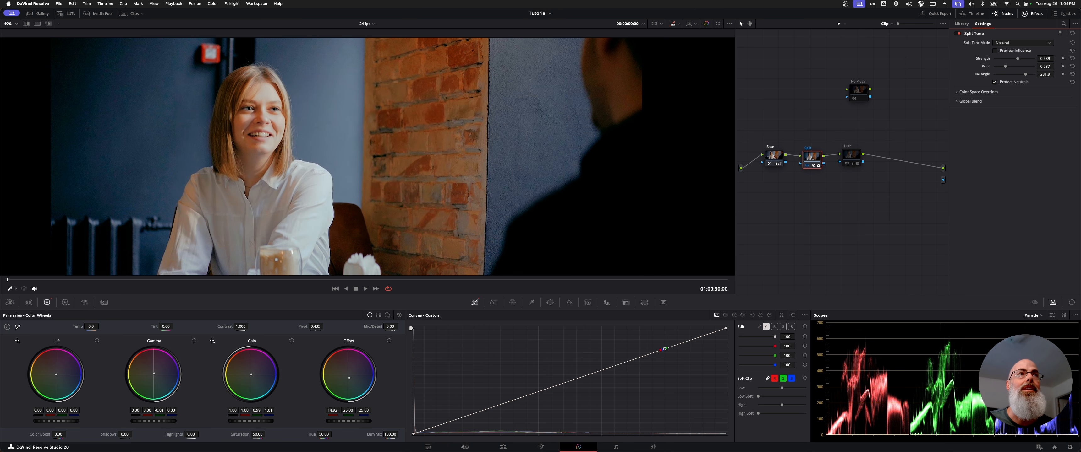
pyautogui.click(1004, 50)
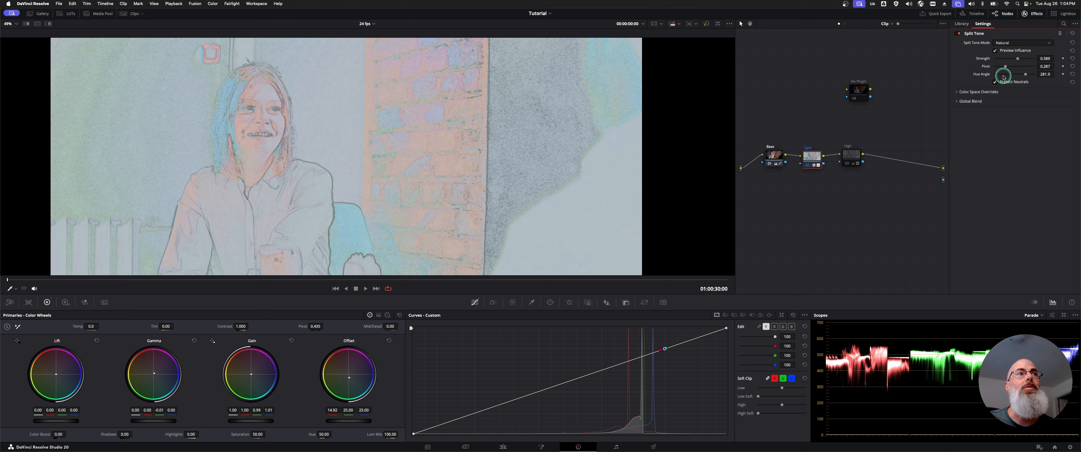
pyautogui.click(996, 83)
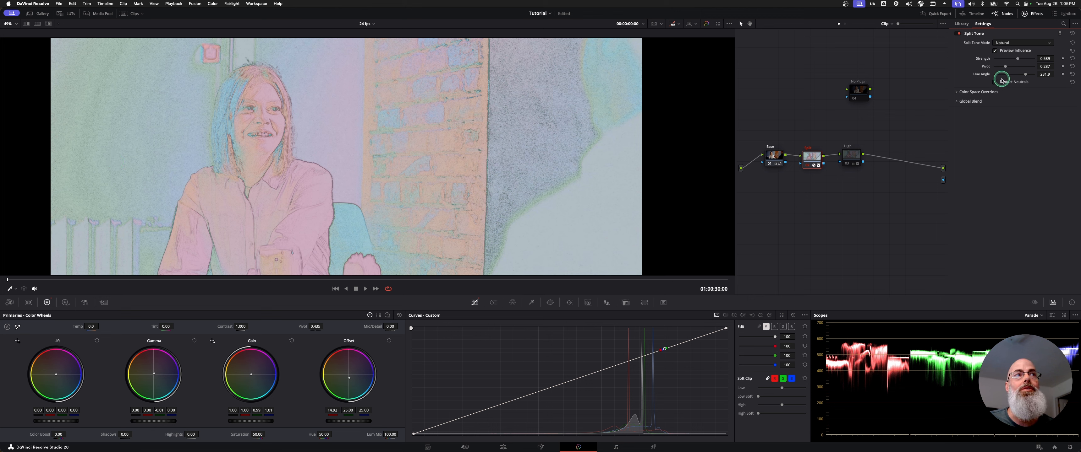
pyautogui.click(1002, 82)
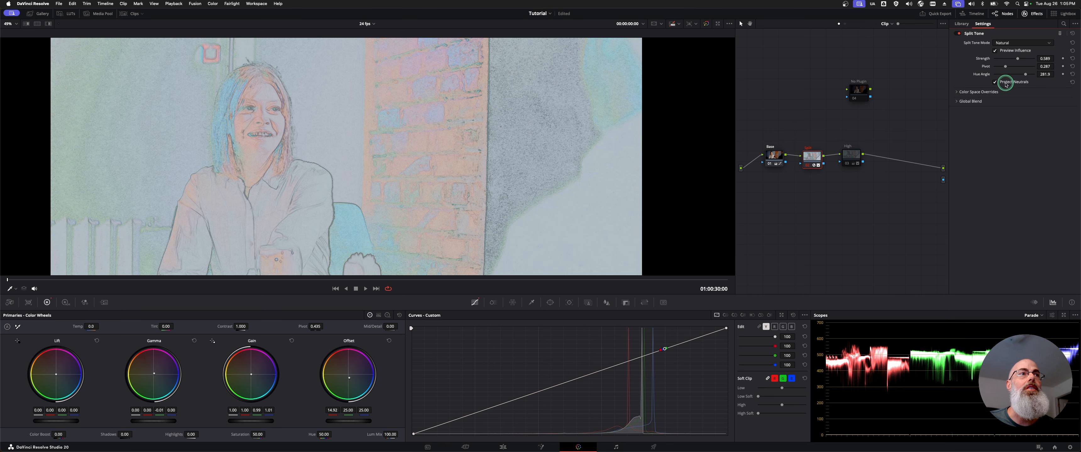
pyautogui.click(1002, 82)
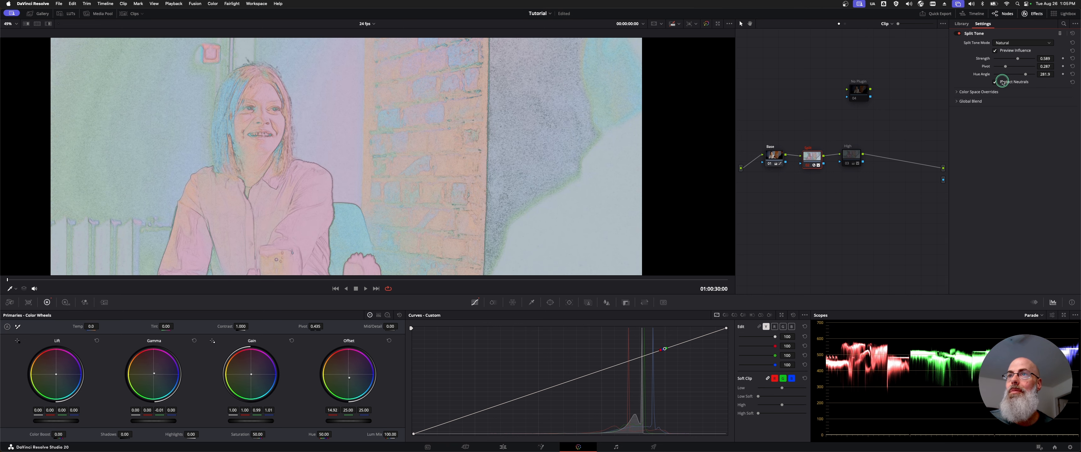
pyautogui.click(1002, 82)
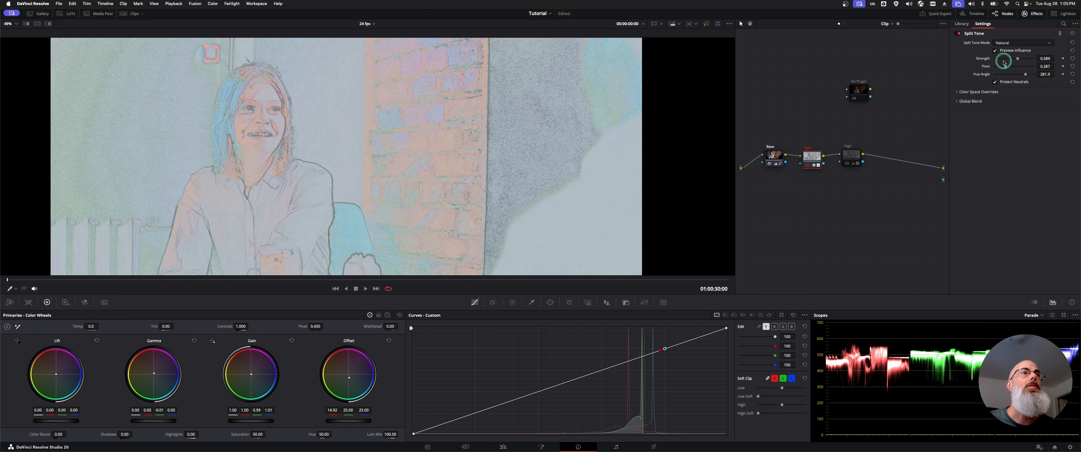
pyautogui.click(996, 51)
pyautogui.click(1003, 83)
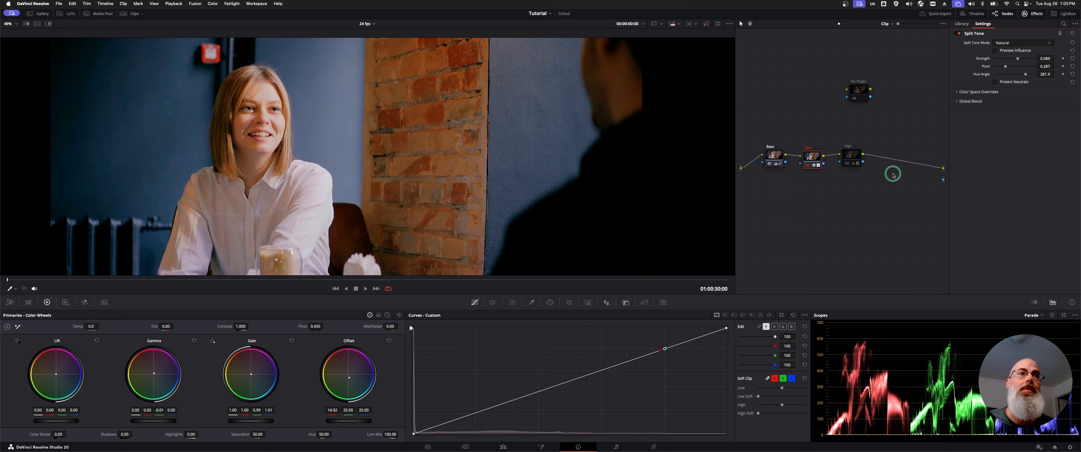
# Enable the High node, toggle the custom curves' channel linking, and slightly lower the unlinked luma curve's white point.
pyautogui.click(852, 157)
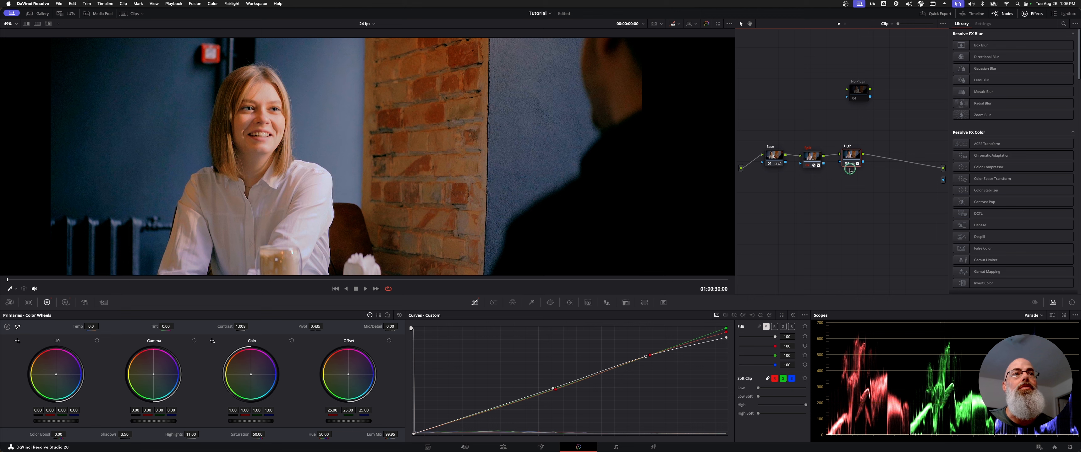
pyautogui.moveTo(850, 157)
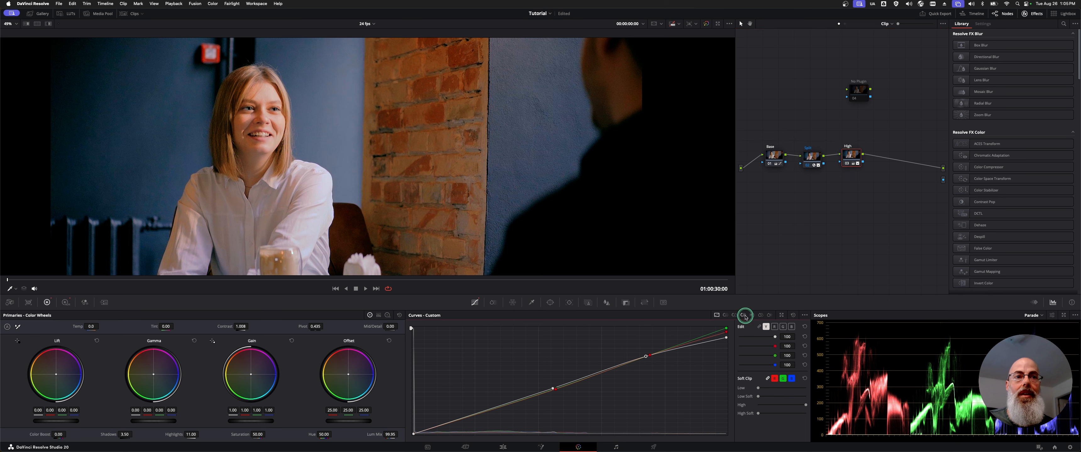
pyautogui.click(759, 328)
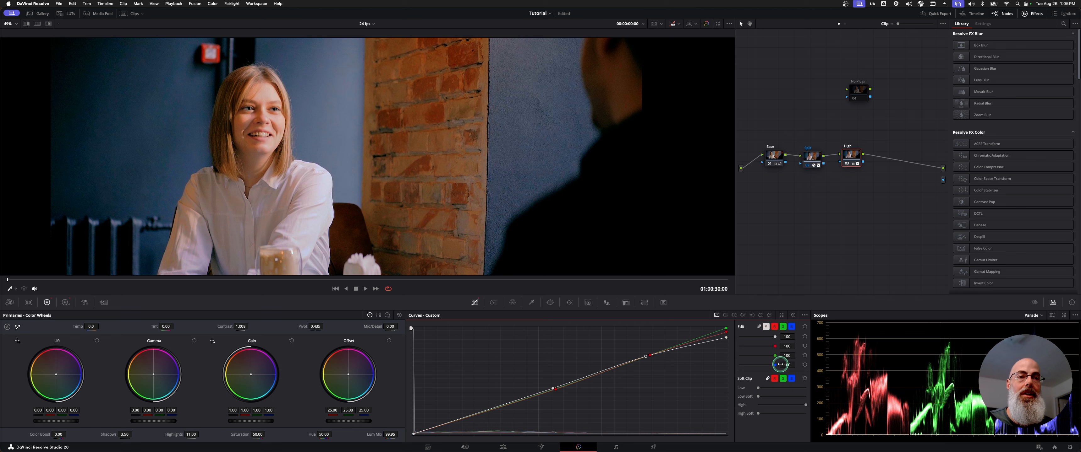
pyautogui.click(759, 327)
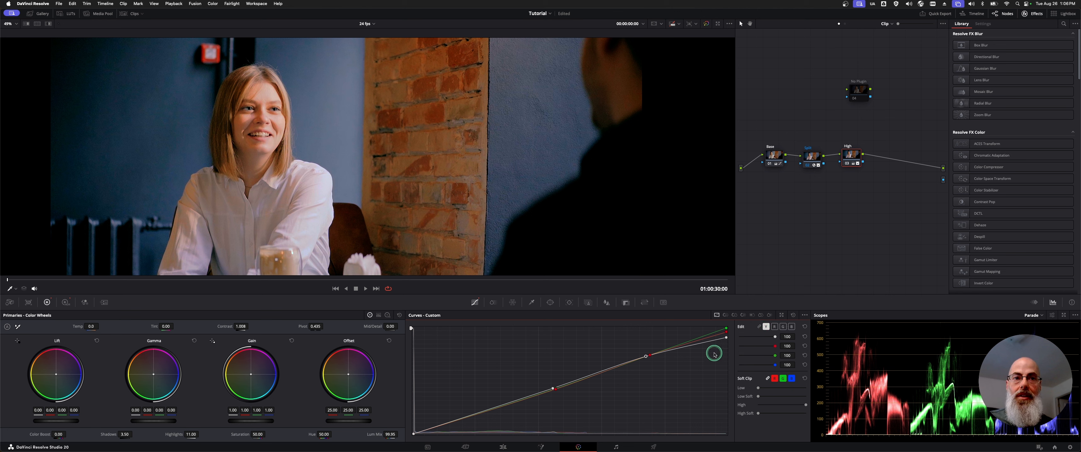
pyautogui.moveTo(726, 337); pyautogui.dragTo(726, 343)
# Lower the midtone point of the High node's red curve slightly, and view its green and blue curves.
pyautogui.click(784, 327)
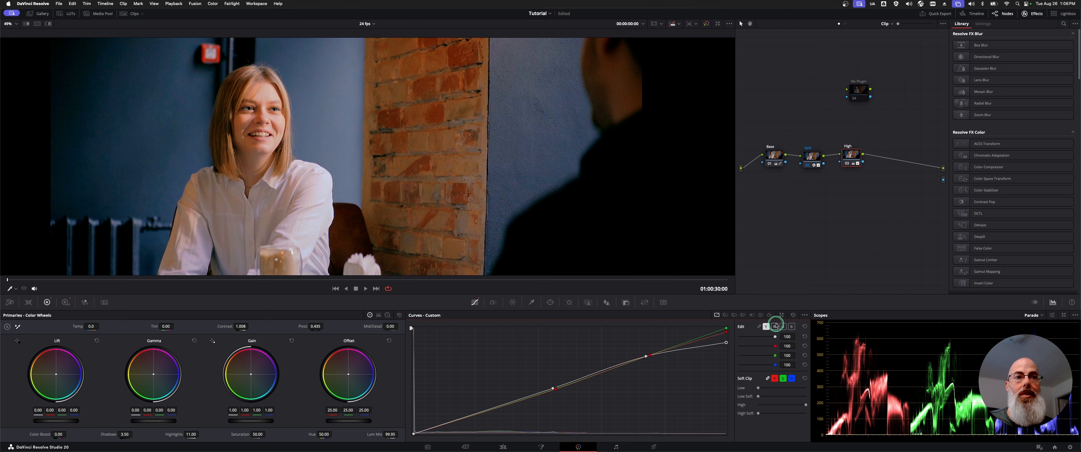
pyautogui.click(774, 327)
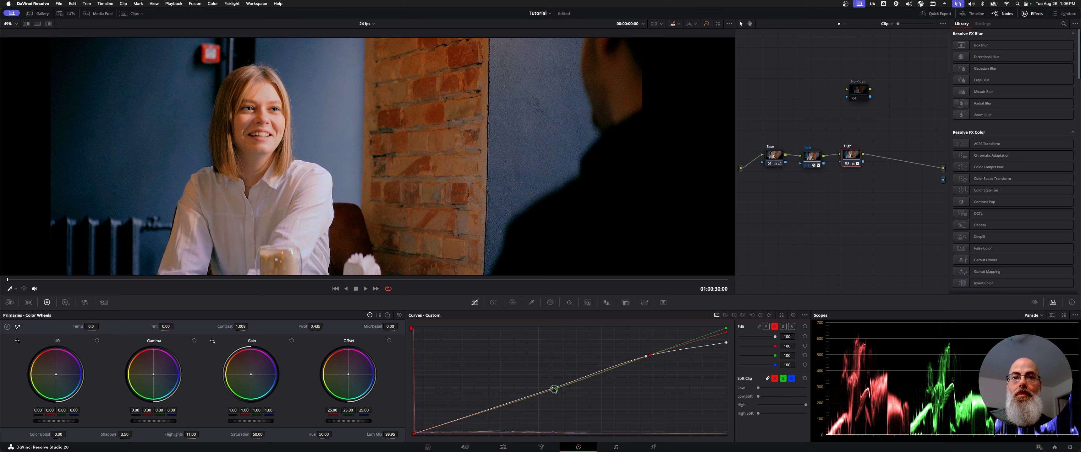
pyautogui.moveTo(554, 390); pyautogui.dragTo(558, 395)
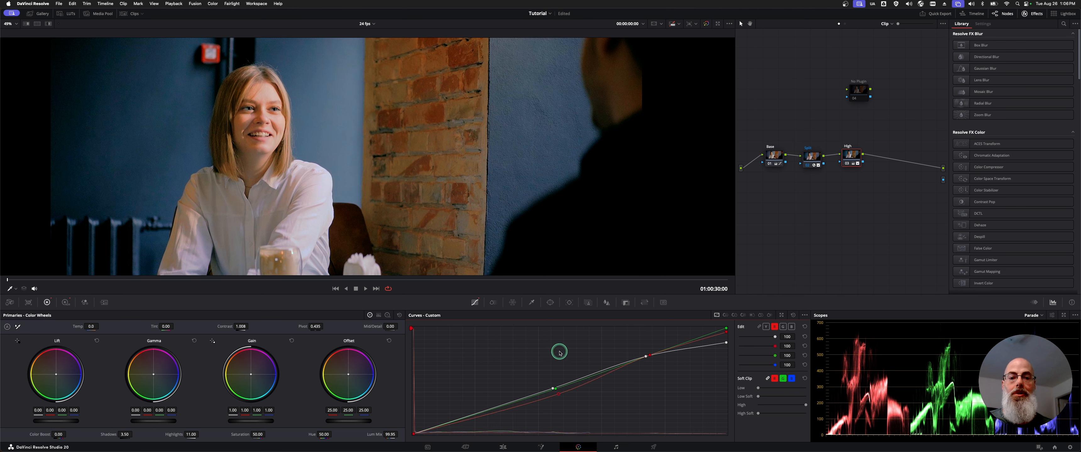
pyautogui.click(791, 327)
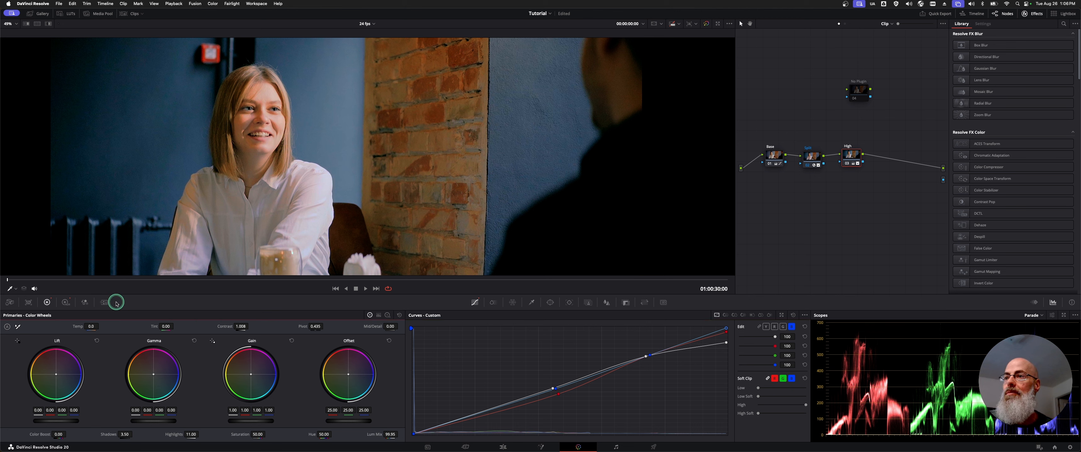
# Review the High node's HDR zones, fine-tune the Highlight wheel to 0.01 and -0.04, and undo the last falloff change.
pyautogui.click(66, 303)
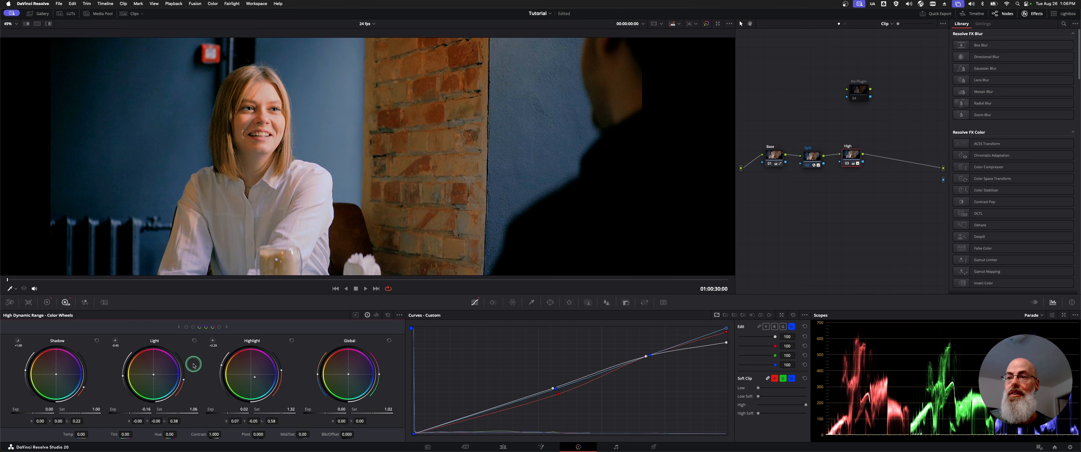
pyautogui.click(178, 327)
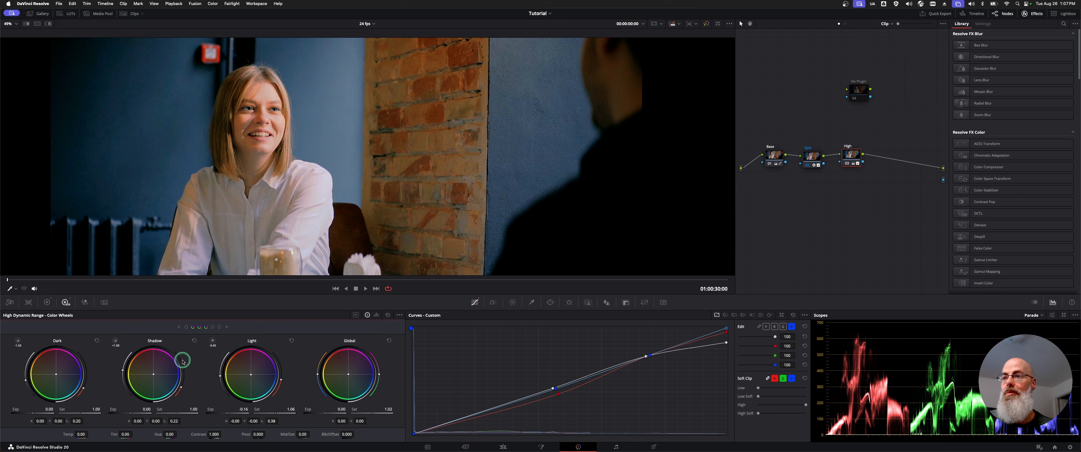
pyautogui.moveTo(156, 377); pyautogui.dragTo(153, 375)
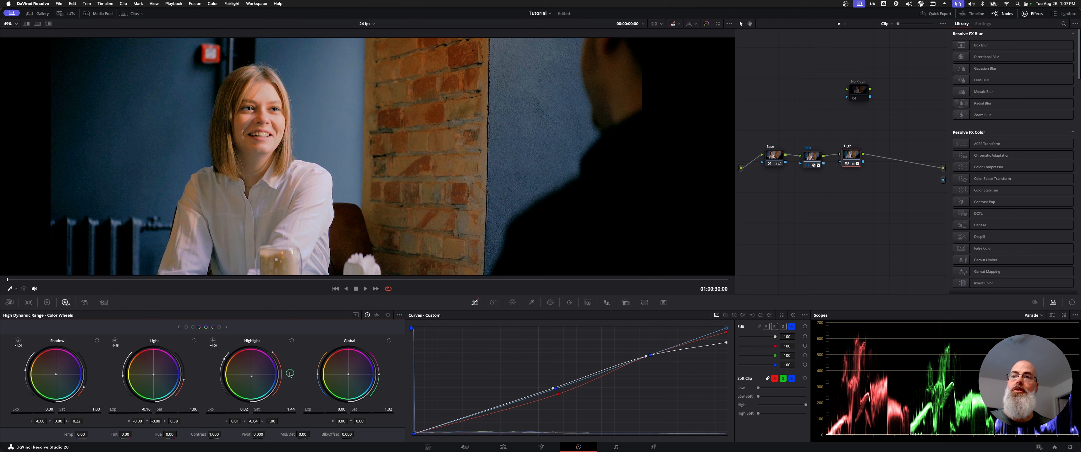
pyautogui.press('super+z')
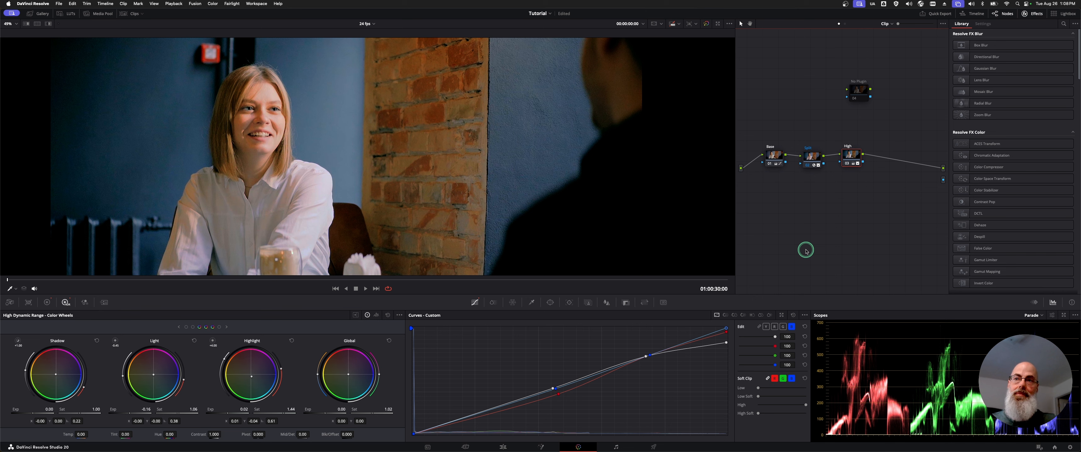
# Disable the High and Split nodes, keep Base enabled, and insert the No Plugin node into the chain after High.
pyautogui.moveTo(863, 84); pyautogui.dragTo(864, 91)
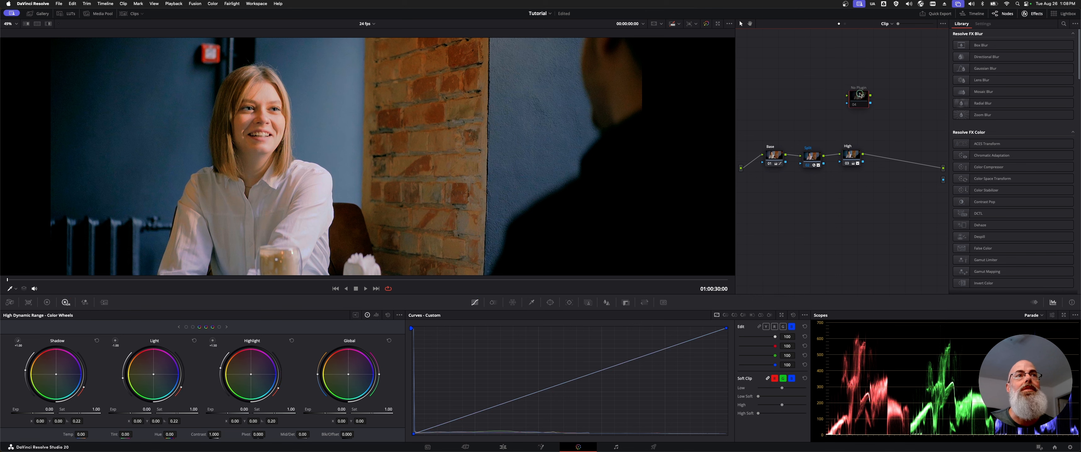
pyautogui.click(854, 152)
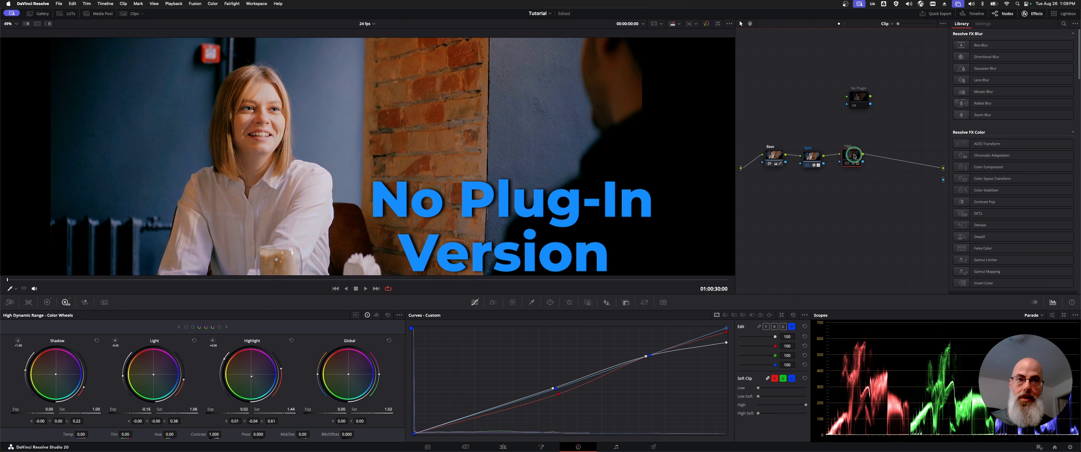
pyautogui.click(821, 161)
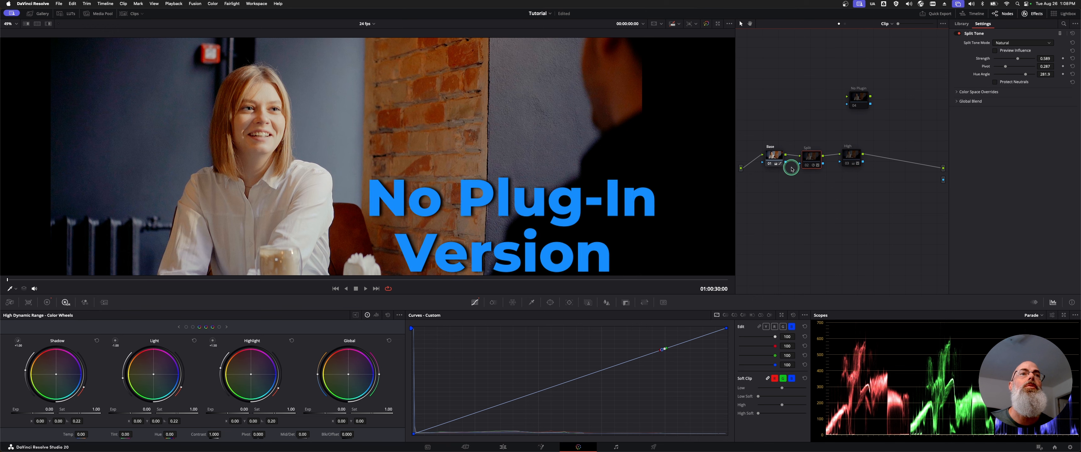
pyautogui.click(772, 160)
pyautogui.press('super+d')
pyautogui.press('super+d')
pyautogui.press('super+d')
pyautogui.press('super+d')
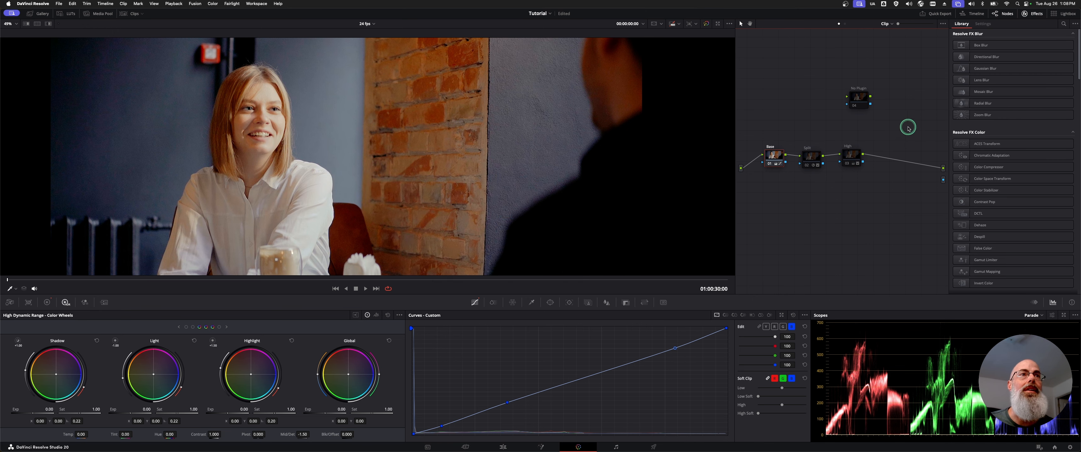
pyautogui.moveTo(857, 97); pyautogui.dragTo(898, 164)
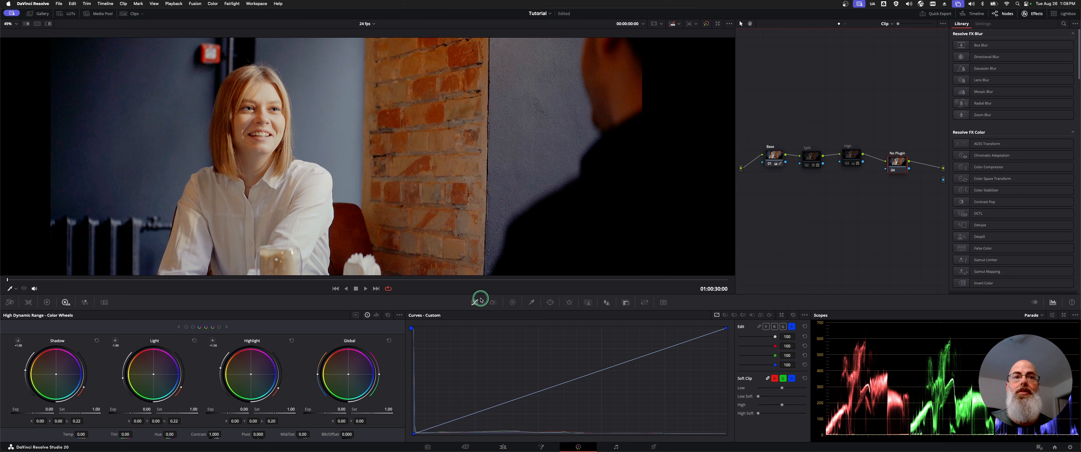
# Raise the low-saturation part of the No Plugin node's Sat Vs Sat curve to output 1.19 at input 0.05.
pyautogui.click(762, 316)
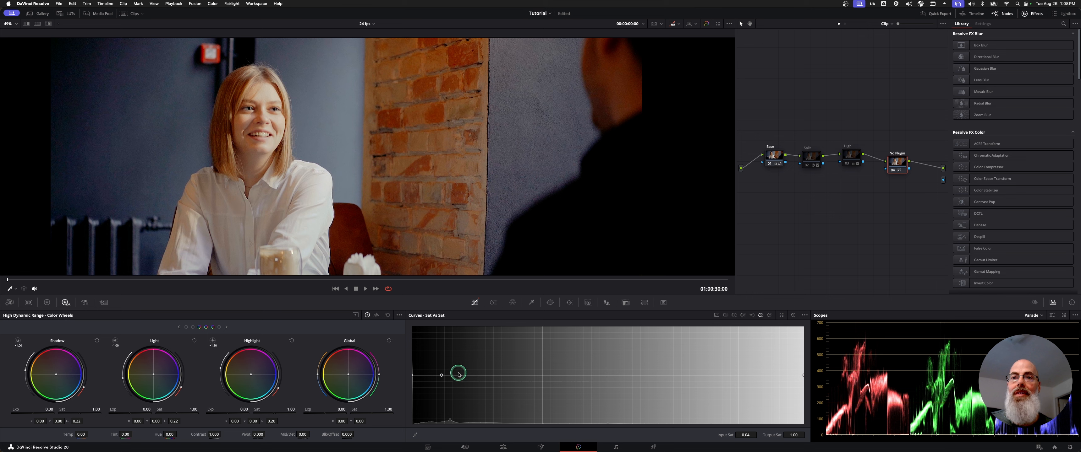
pyautogui.moveTo(441, 376)
pyautogui.mouseDown()
pyautogui.moveTo(442, 388)
pyautogui.moveTo(444, 376)
pyautogui.mouseUp()
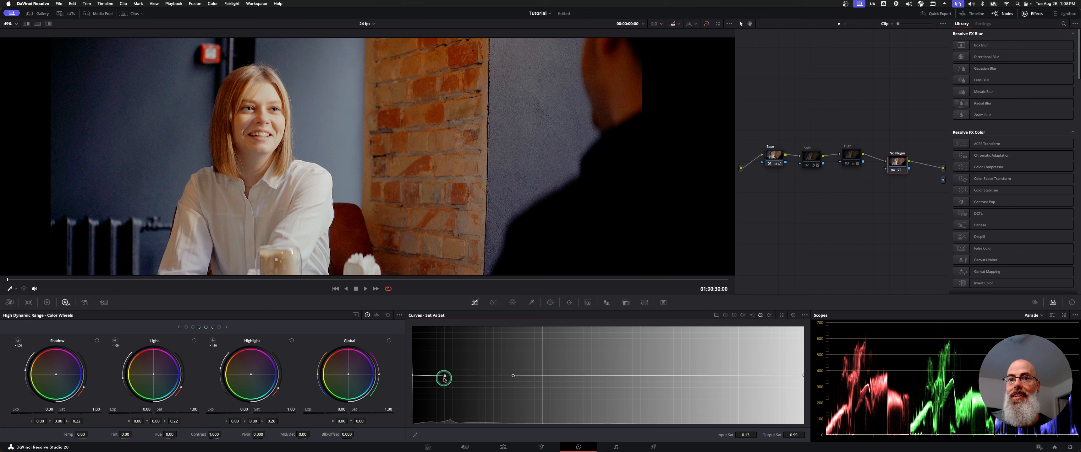
pyautogui.moveTo(444, 377)
pyautogui.mouseDown()
pyautogui.moveTo(444, 356)
pyautogui.moveTo(451, 397)
pyautogui.moveTo(450, 352)
pyautogui.moveTo(450, 398)
pyautogui.moveTo(450, 357)
pyautogui.moveTo(449, 368)
pyautogui.mouseUp()
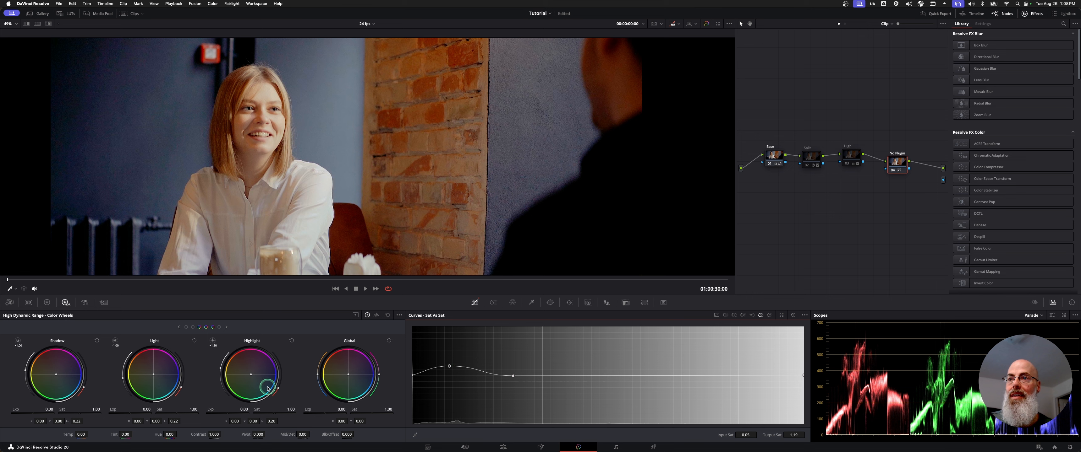
# Shift the No Plugin node's Gain color balance toward blue, to red 0.96 and blue 1.08.
pyautogui.click(47, 302)
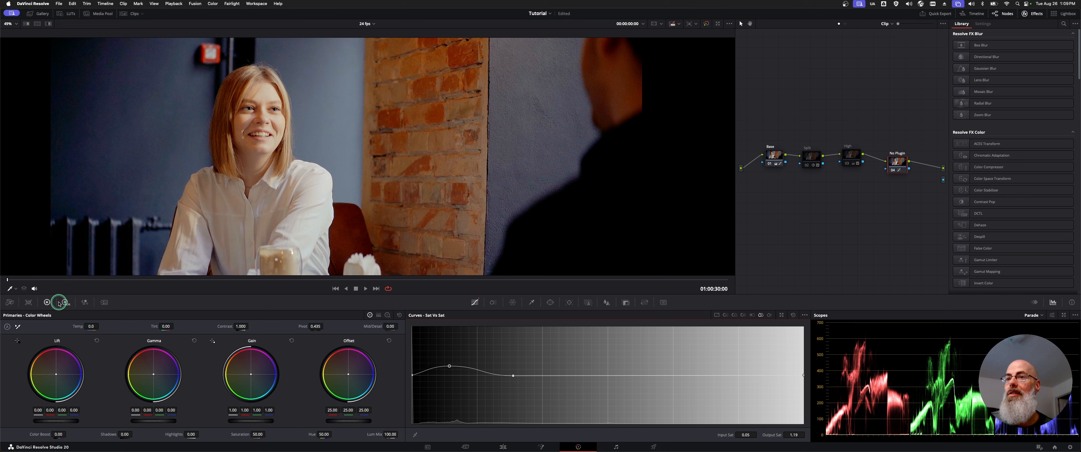
pyautogui.moveTo(251, 376); pyautogui.dragTo(260, 380)
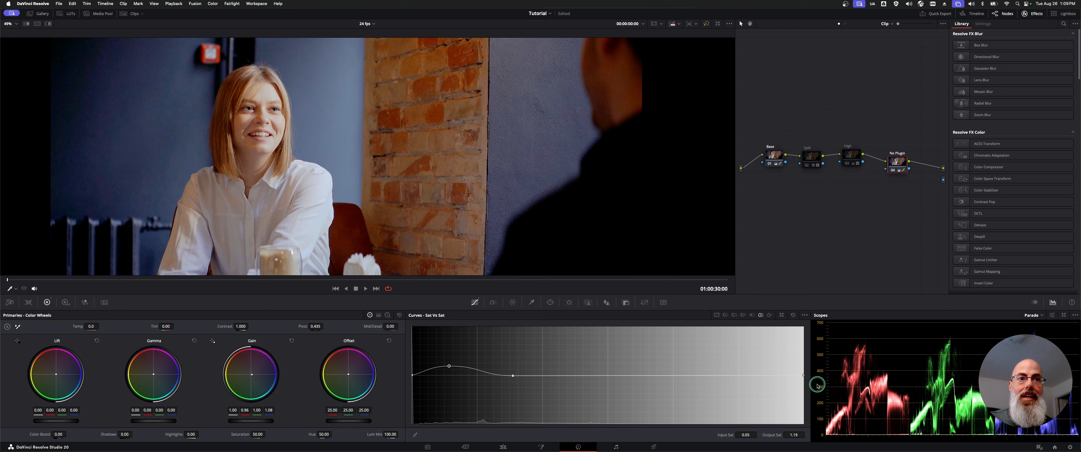
# Refine the Sat Vs Sat curve by removing the 0.13 point and placing a new one at input 0.12, output 1.07.
pyautogui.click(428, 135)
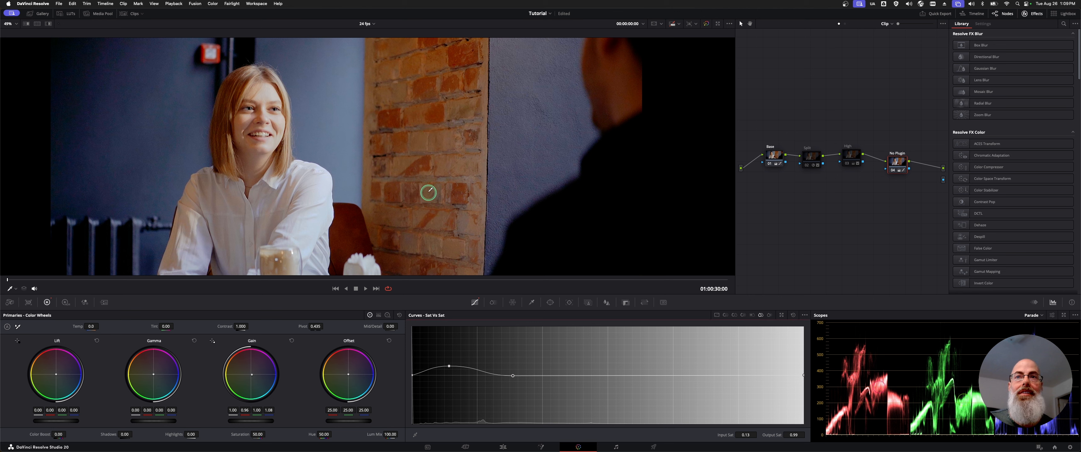
pyautogui.click(266, 116)
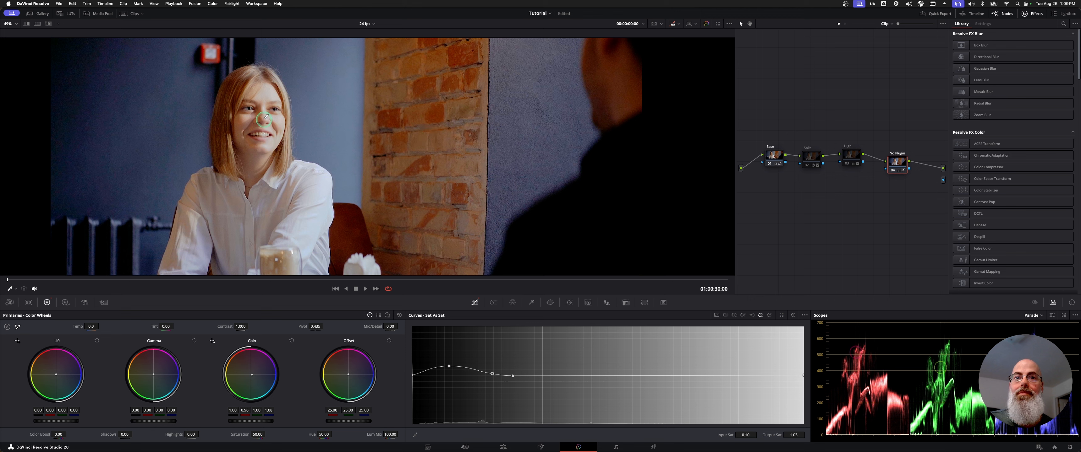
pyautogui.click(492, 374)
pyautogui.moveTo(493, 366)
pyautogui.mouseDown()
pyautogui.moveTo(489, 397)
pyautogui.moveTo(497, 355)
pyautogui.moveTo(488, 406)
pyautogui.moveTo(498, 350)
pyautogui.moveTo(500, 372)
pyautogui.mouseUp()
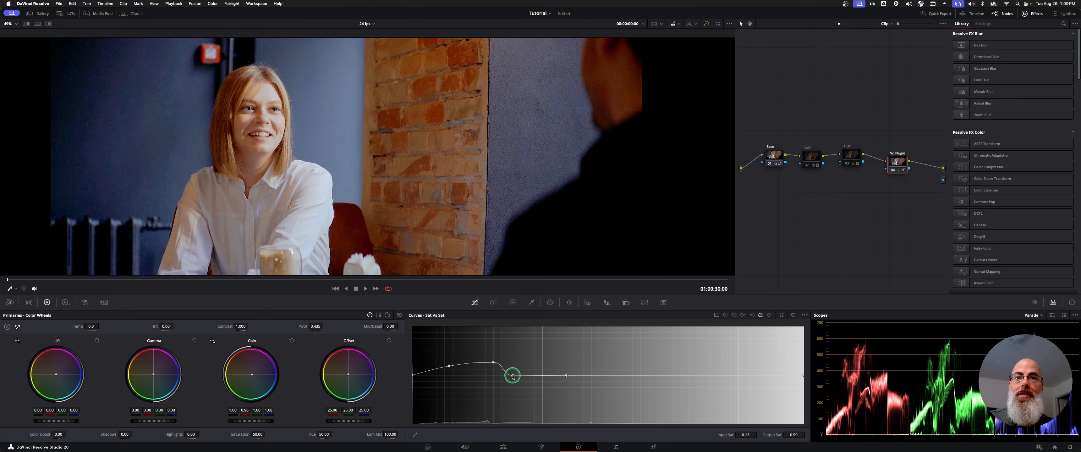
pyautogui.rightClick(513, 376)
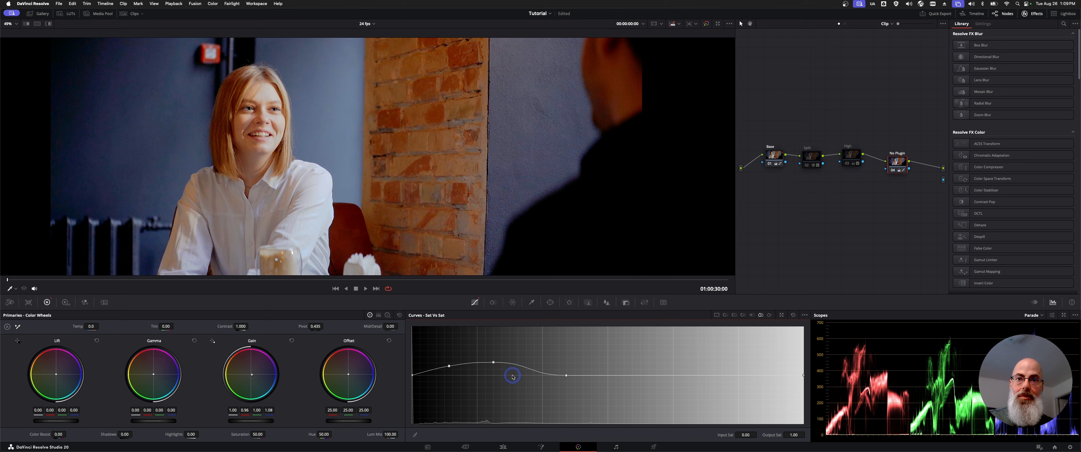
pyautogui.moveTo(493, 363)
pyautogui.mouseDown()
pyautogui.moveTo(508, 381)
pyautogui.moveTo(505, 372)
pyautogui.mouseUp()
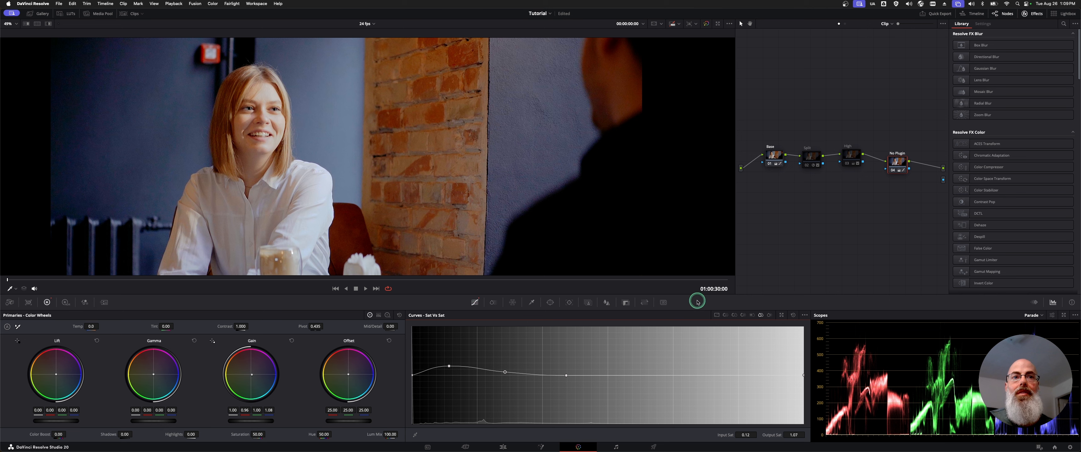
# Isolate the luma channel in the No Plugin node's custom curves and pull its shadows down slightly, with an anchor point in the highlights.
pyautogui.click(717, 316)
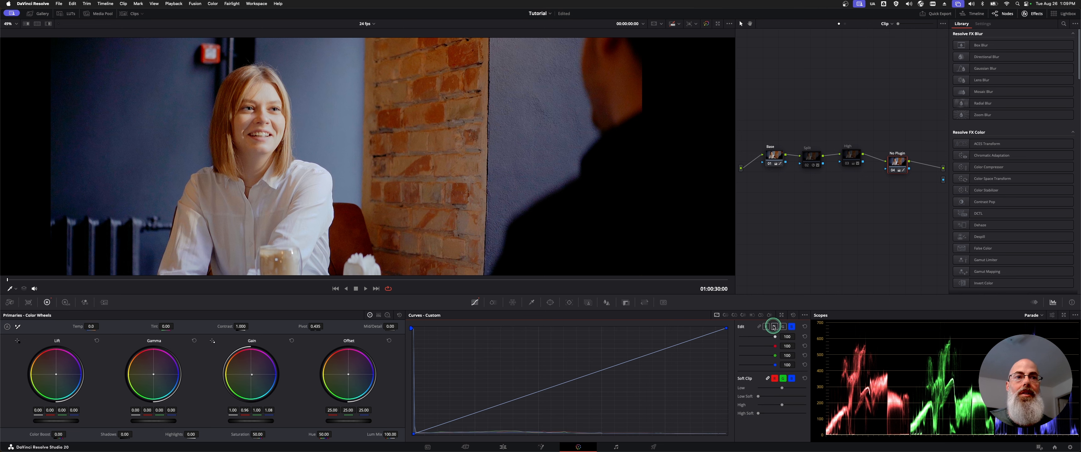
pyautogui.click(760, 328)
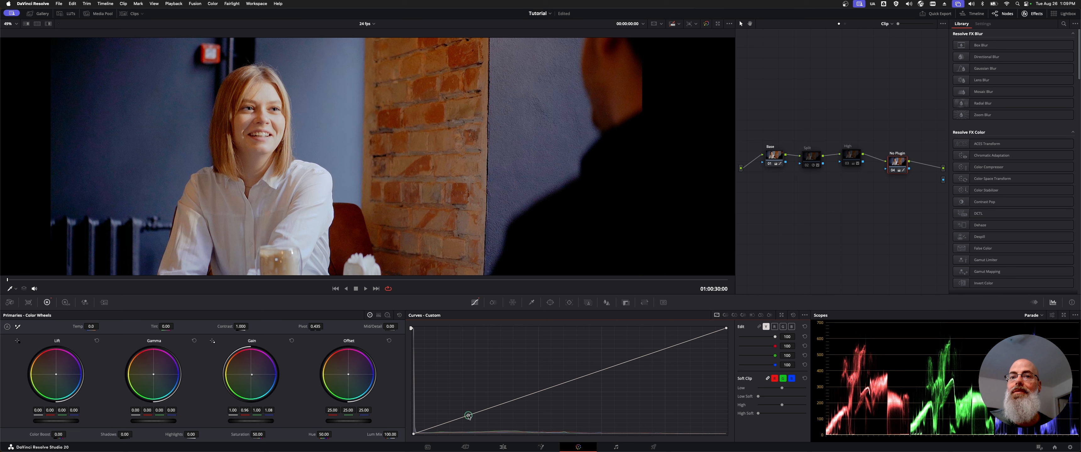
pyautogui.moveTo(468, 416); pyautogui.dragTo(470, 420)
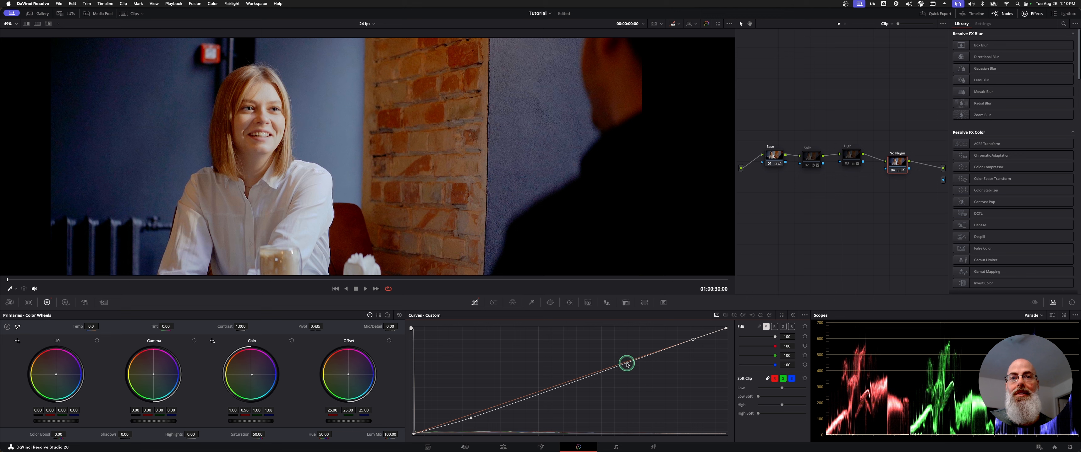
# Add anchor points to the red curve's highlights and shadows, and fine-tune a midtone point between them.
pyautogui.click(775, 326)
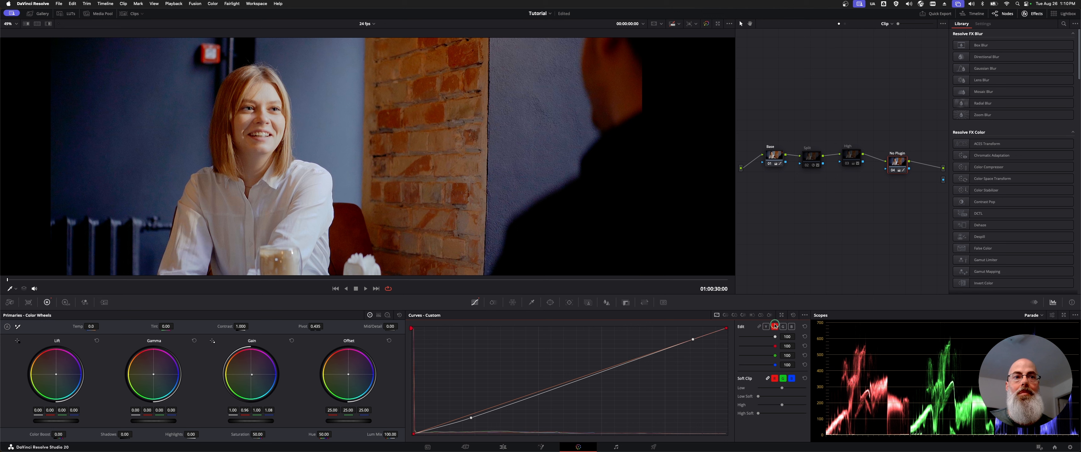
pyautogui.click(671, 347)
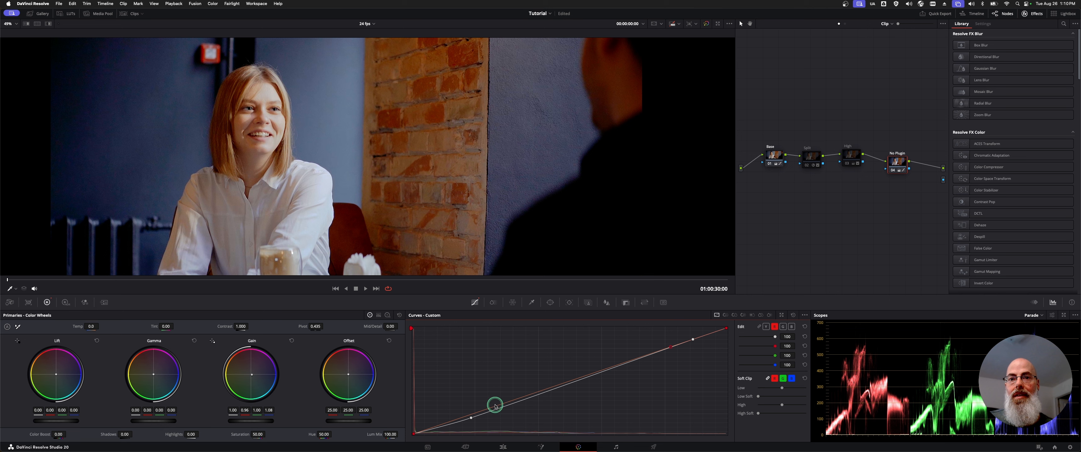
pyautogui.click(495, 406)
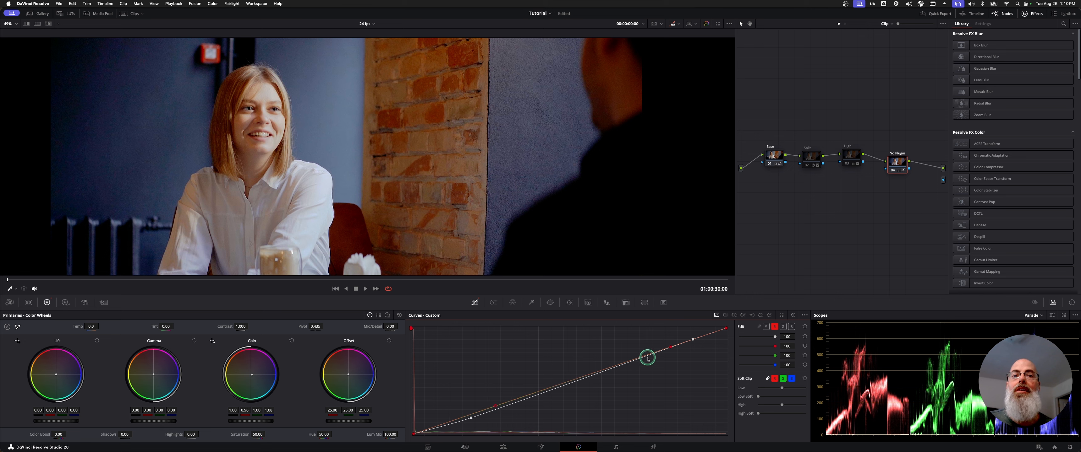
pyautogui.moveTo(592, 375); pyautogui.dragTo(587, 374)
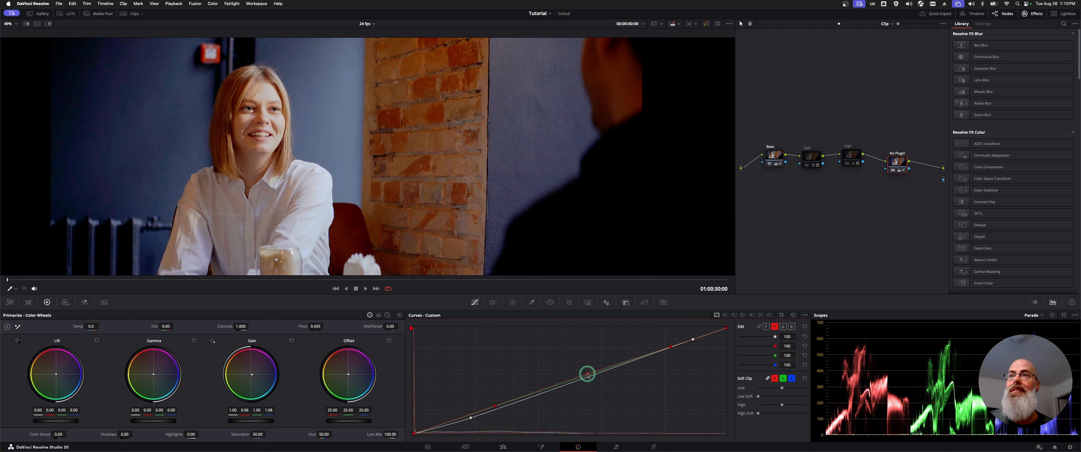
# Lower the luma curve's white point and highlight point slightly, and toggle the No Plugin node to compare the result.
pyautogui.click(766, 327)
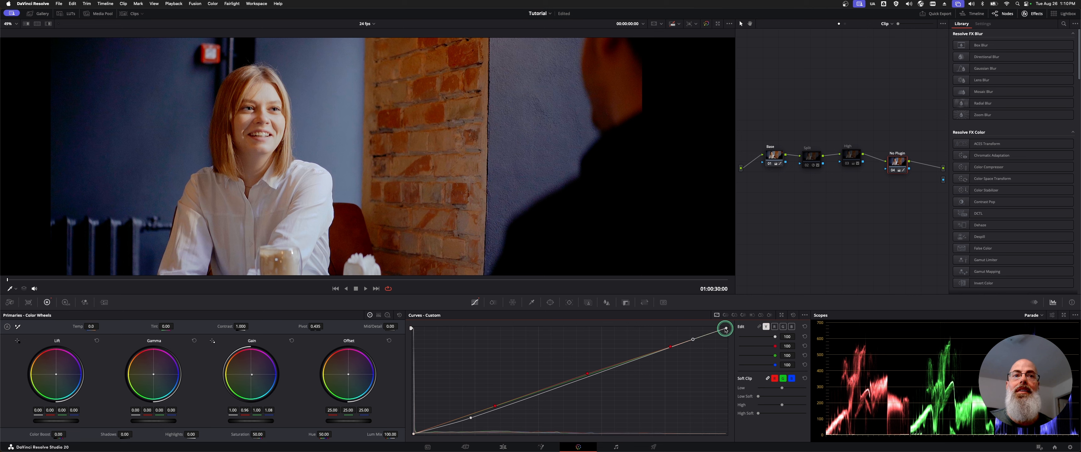
pyautogui.moveTo(726, 330); pyautogui.dragTo(695, 348)
pyautogui.press('super+d')
pyautogui.press('super+d')
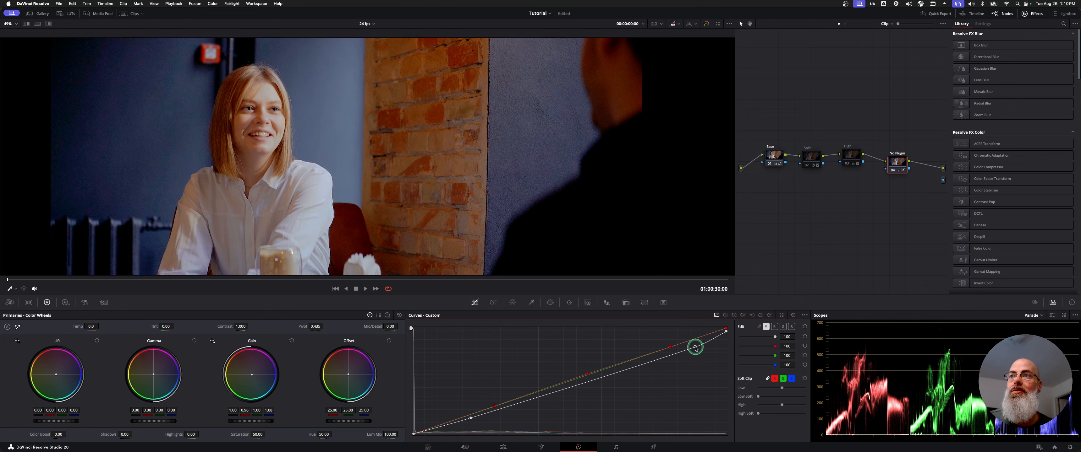
pyautogui.click(893, 163)
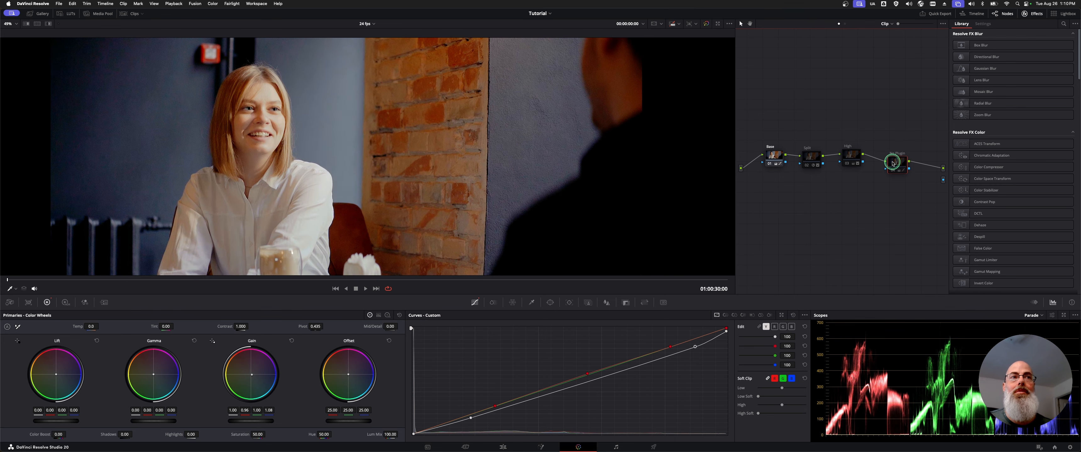
pyautogui.press('super+d')
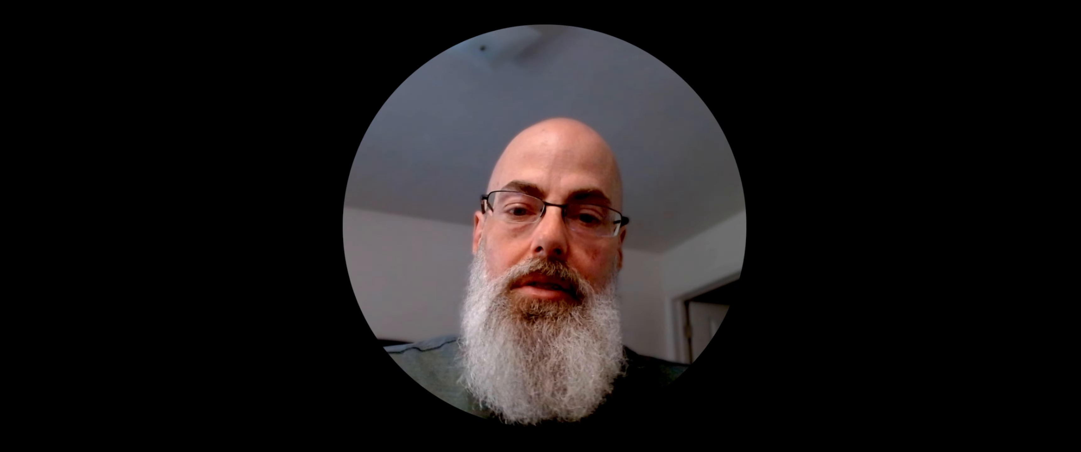